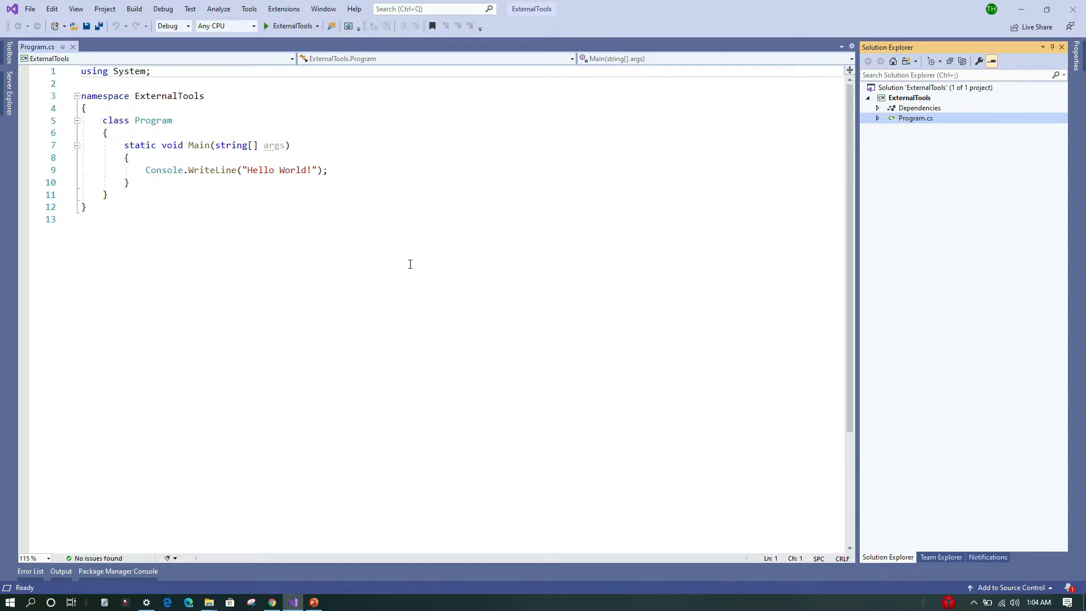
{"action": "left_click", "coordinate": [439, 269]}
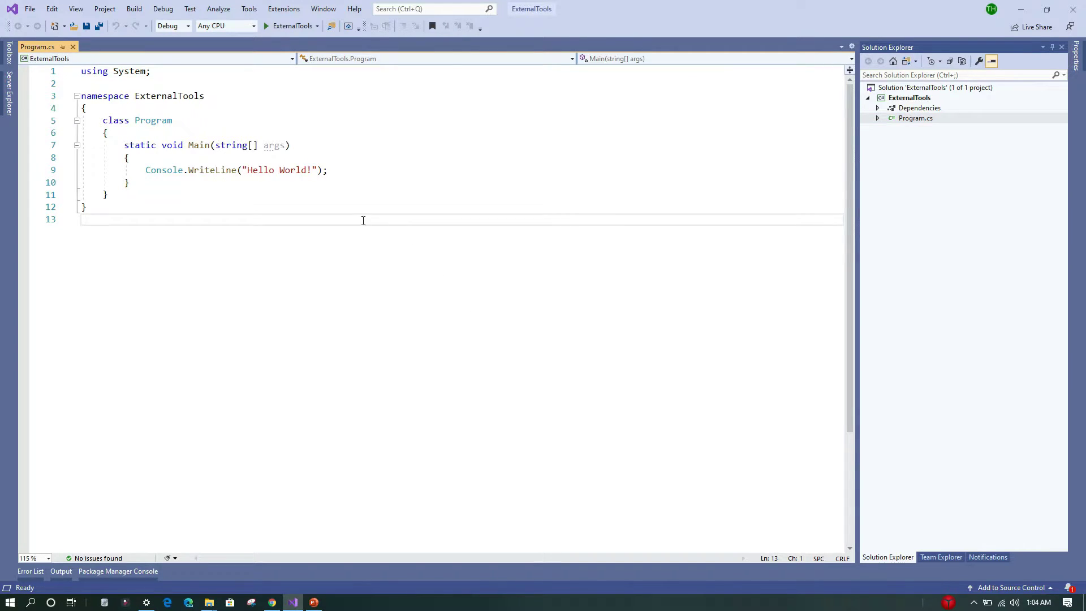
{"action": "left_click", "coordinate": [249, 10]}
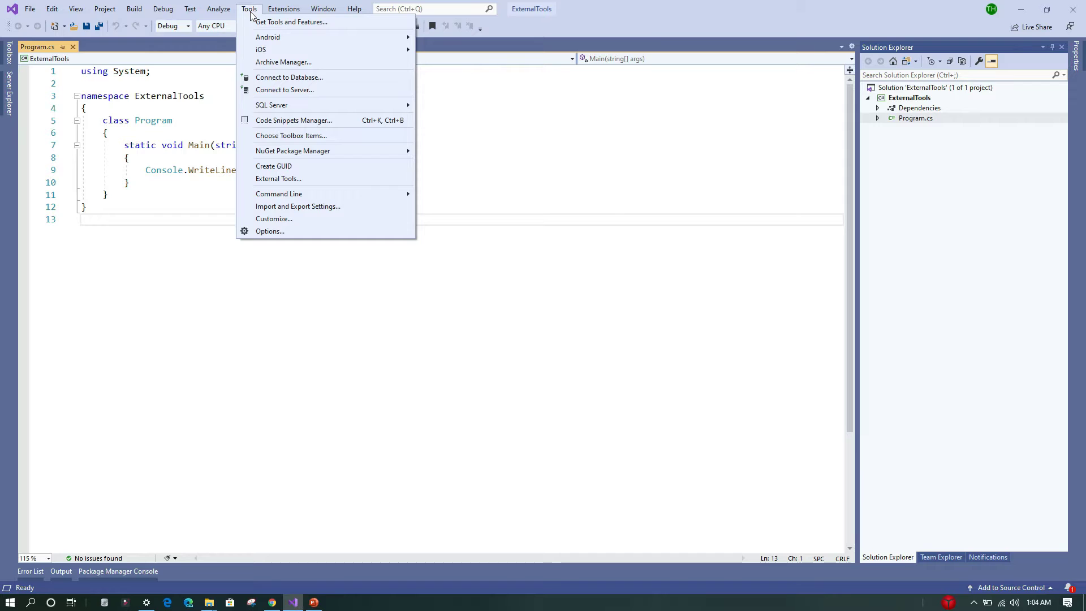
{"action": "left_click", "coordinate": [276, 180]}
{"action": "left_click_drag", "start_coordinate": [505, 174], "coordinate": [402, 145]}
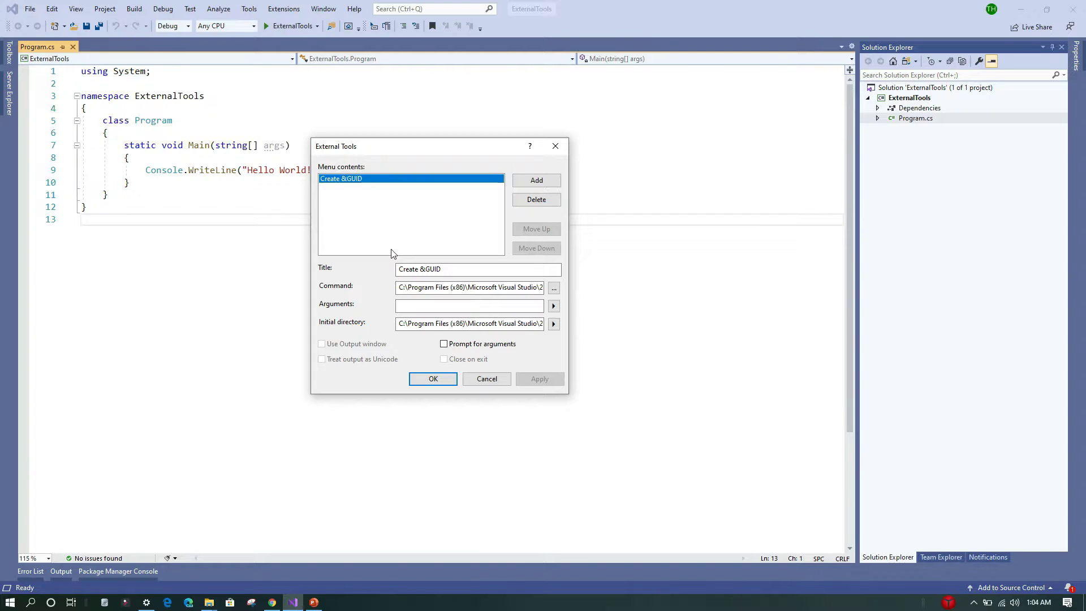
{"action": "left_click", "coordinate": [537, 182]}
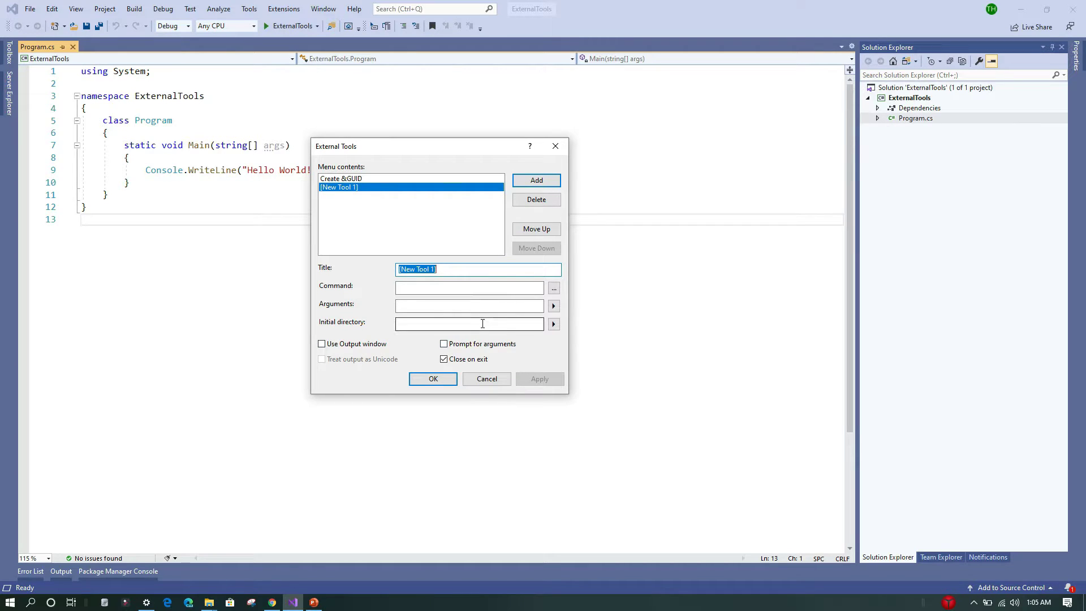
{"action": "left_click", "coordinate": [486, 380]}
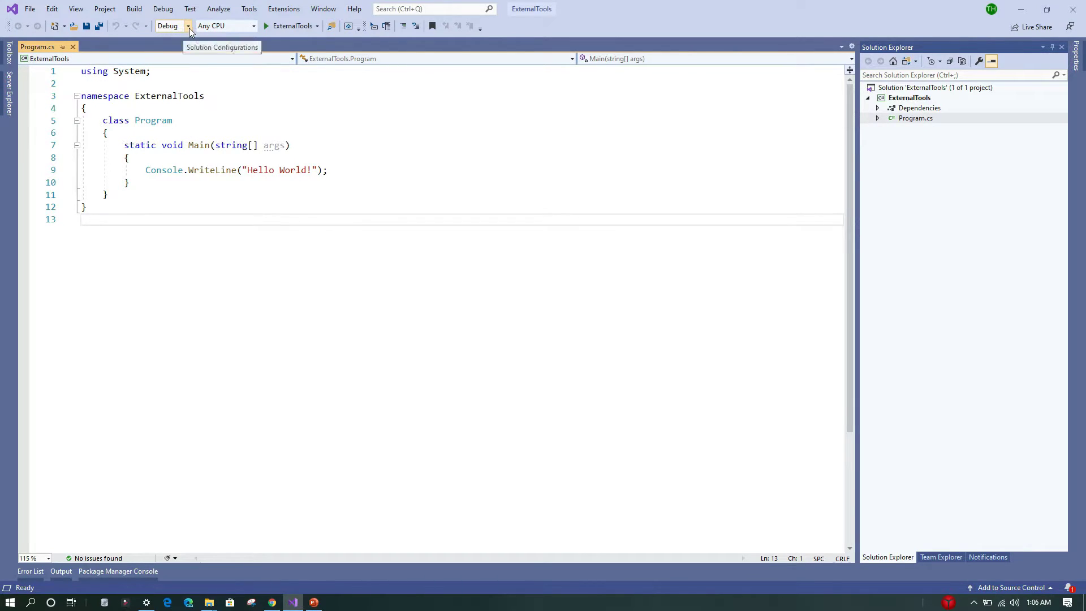
- Build the solution in the Debug configuration
{"action": "left_click", "coordinate": [134, 9]}
{"action": "left_click", "coordinate": [145, 21]}
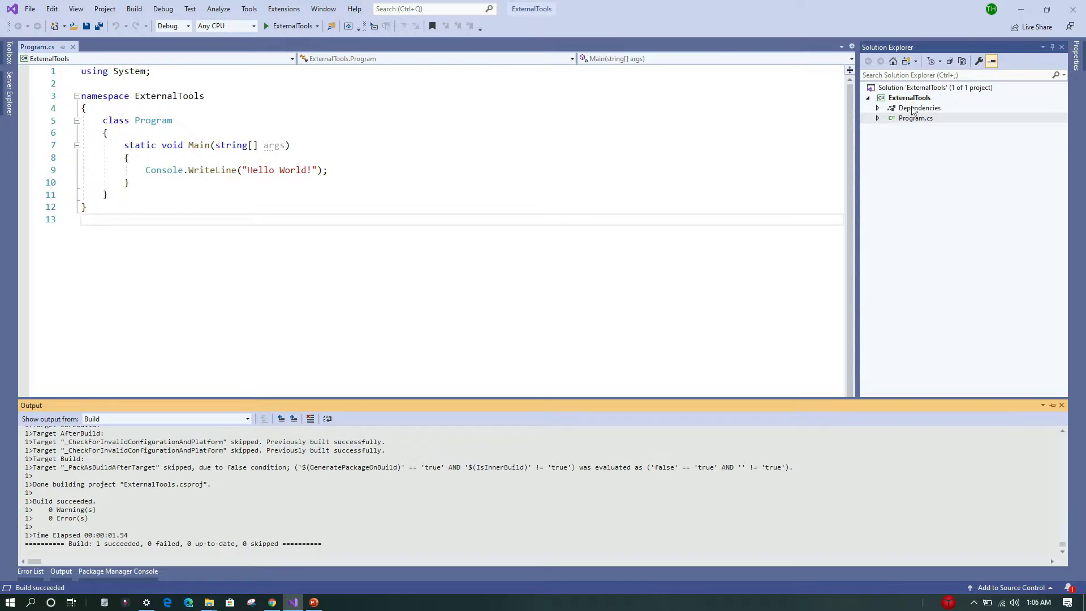
- Show all project files and browse the bin\Debug\netcoreapp3.1 output folder
{"action": "left_click", "coordinate": [926, 98]}
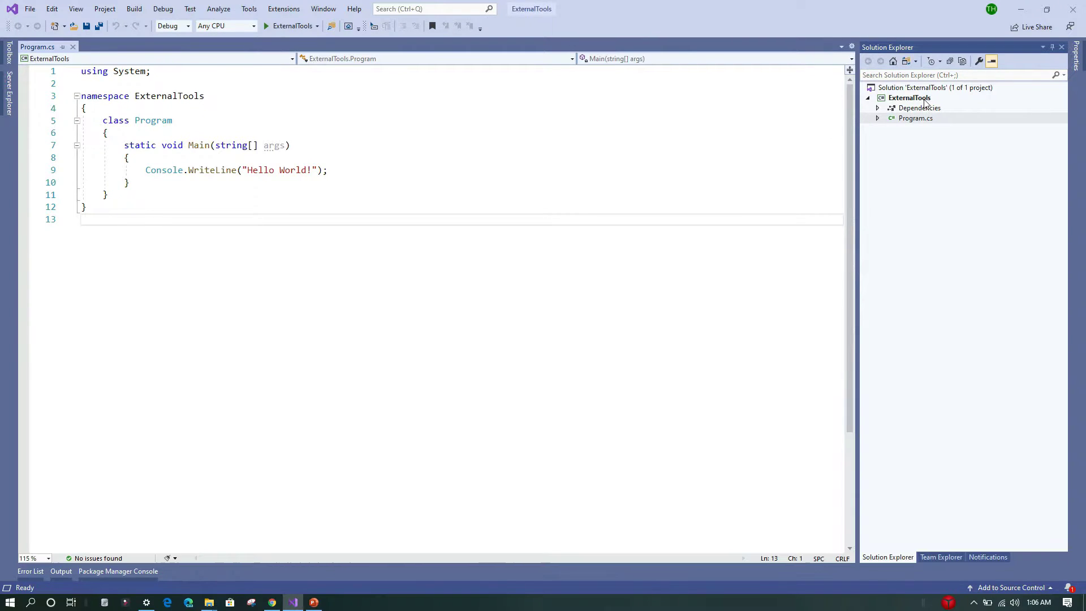
{"action": "left_click", "coordinate": [962, 61]}
{"action": "left_click", "coordinate": [878, 129]}
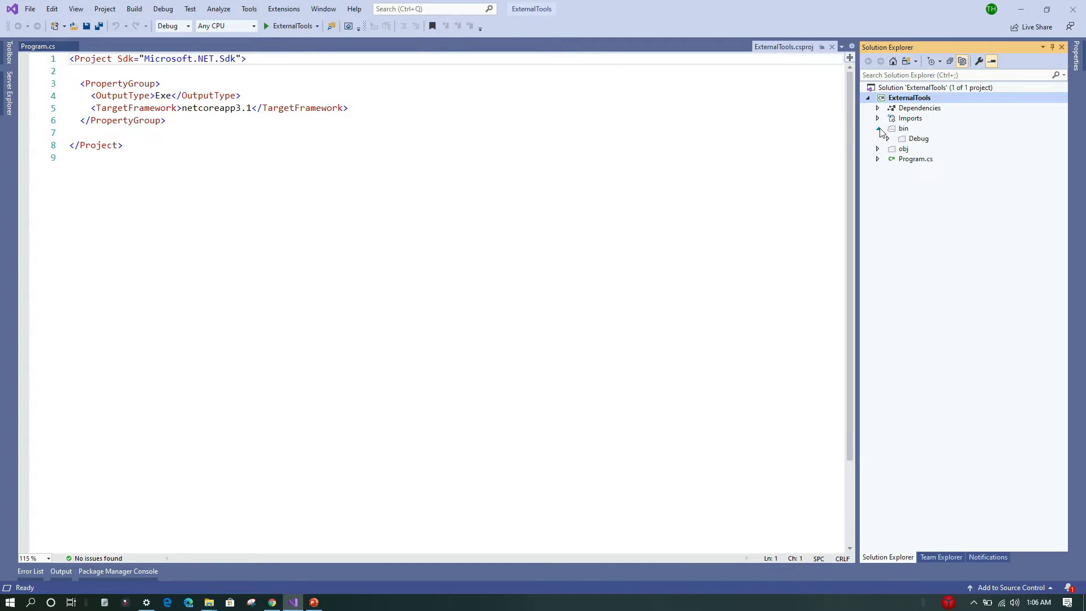
{"action": "left_click", "coordinate": [889, 139]}
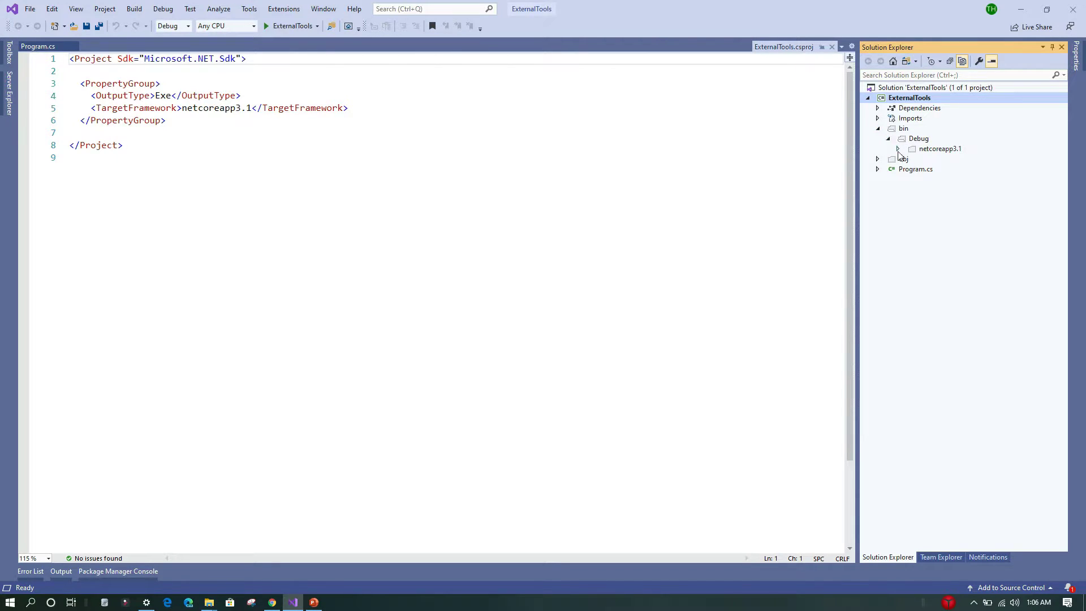
{"action": "left_click", "coordinate": [899, 149]}
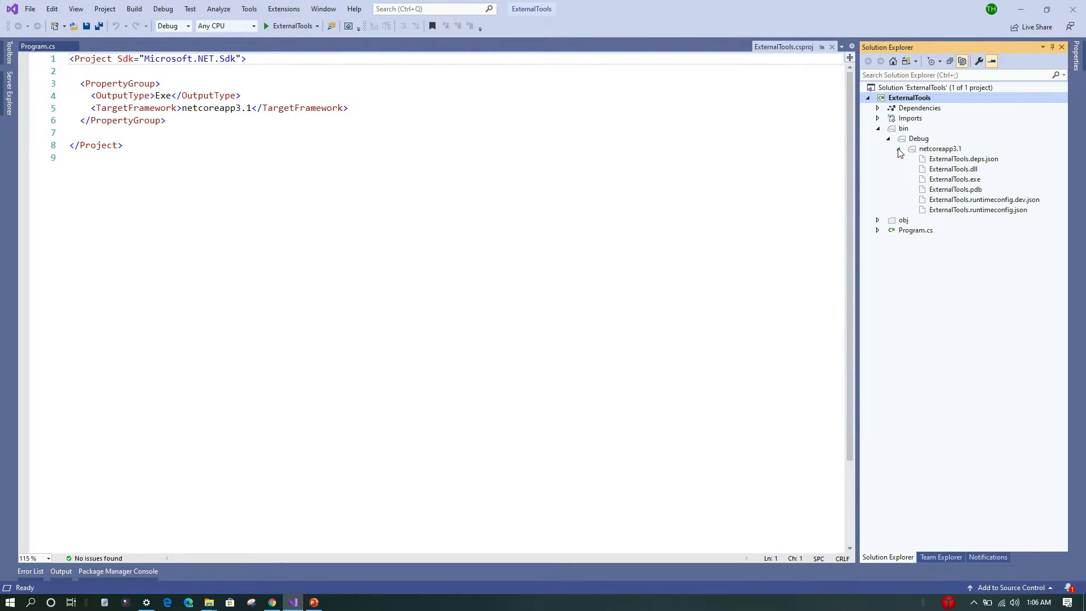
{"action": "right_click", "coordinate": [935, 150]}
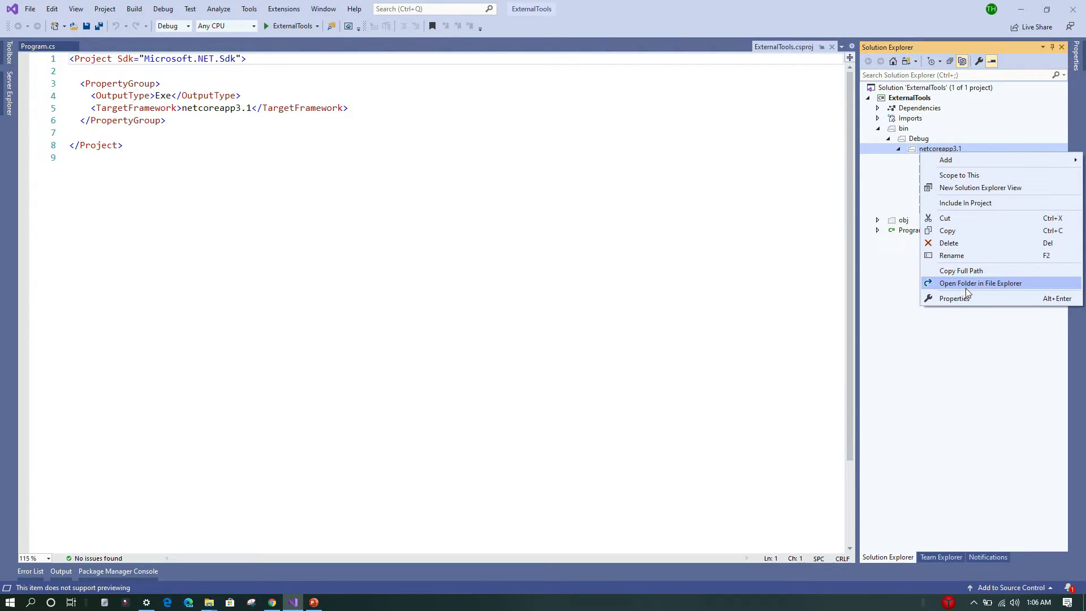
{"action": "left_click", "coordinate": [933, 332]}
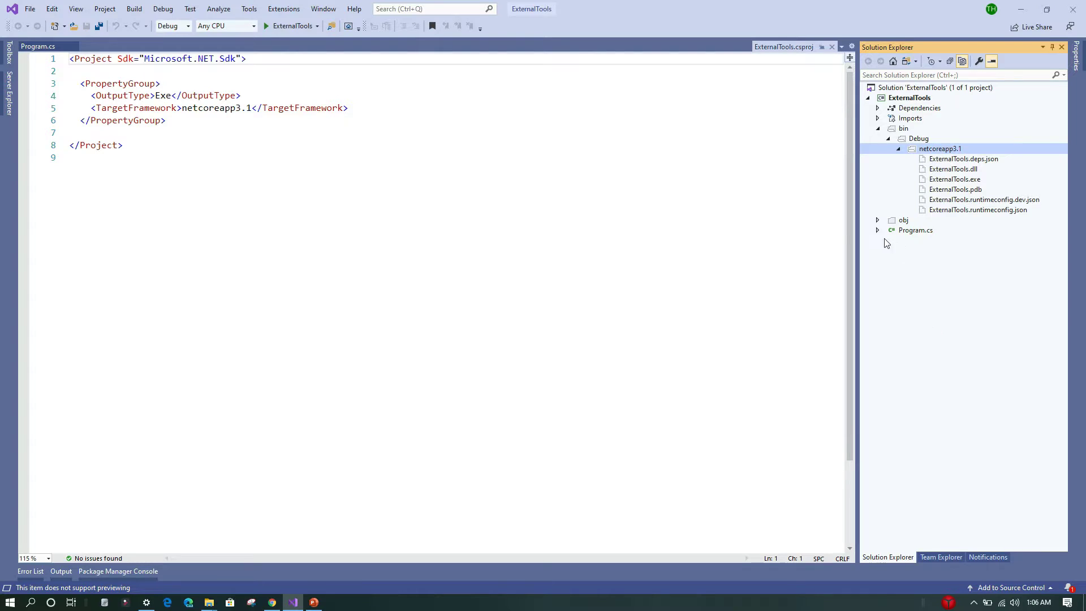
{"action": "left_click", "coordinate": [831, 47]}
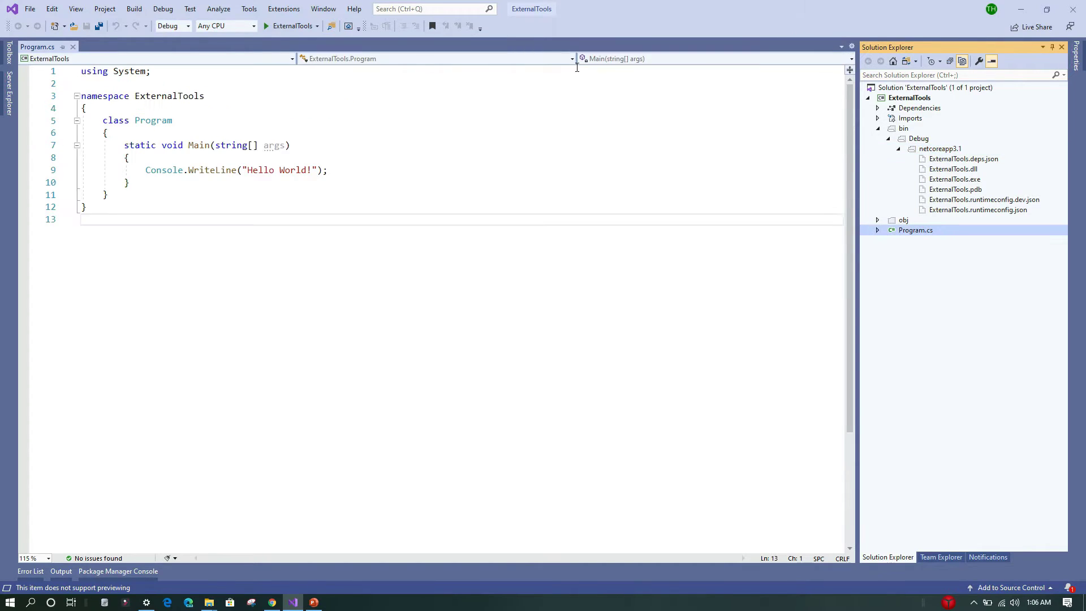
- Switch the solution configuration to Release and rebuild the solution
{"action": "left_click", "coordinate": [187, 26]}
{"action": "left_click", "coordinate": [170, 49]}
{"action": "left_click", "coordinate": [134, 9]}
{"action": "left_click", "coordinate": [152, 20]}
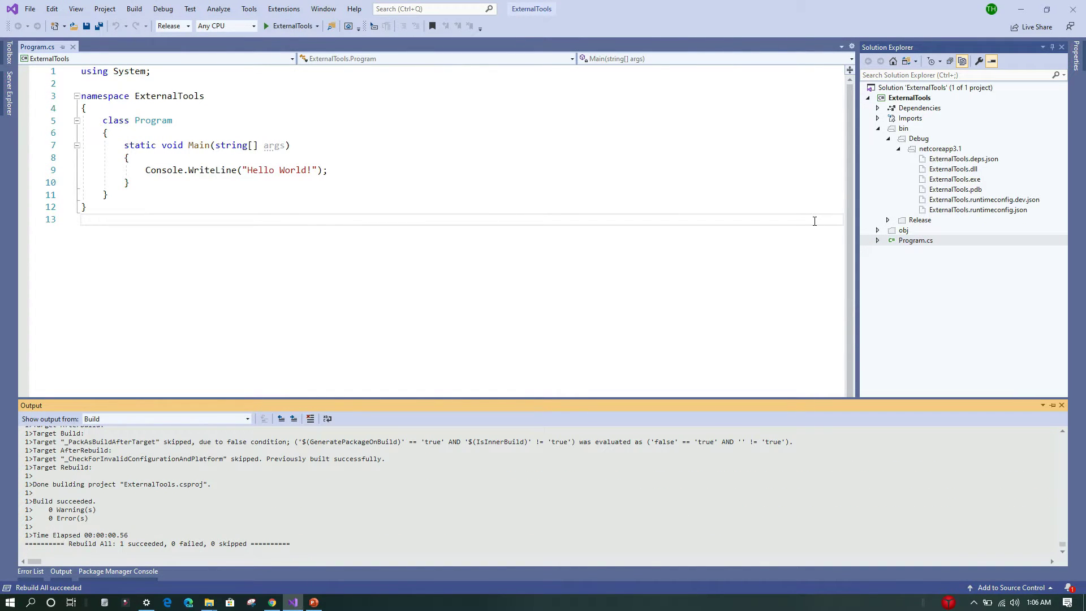
- Browse the bin\Release\netcoreapp3.1 output folder, then turn off showing all files
{"action": "left_click", "coordinate": [888, 220]}
{"action": "left_click", "coordinate": [898, 231]}
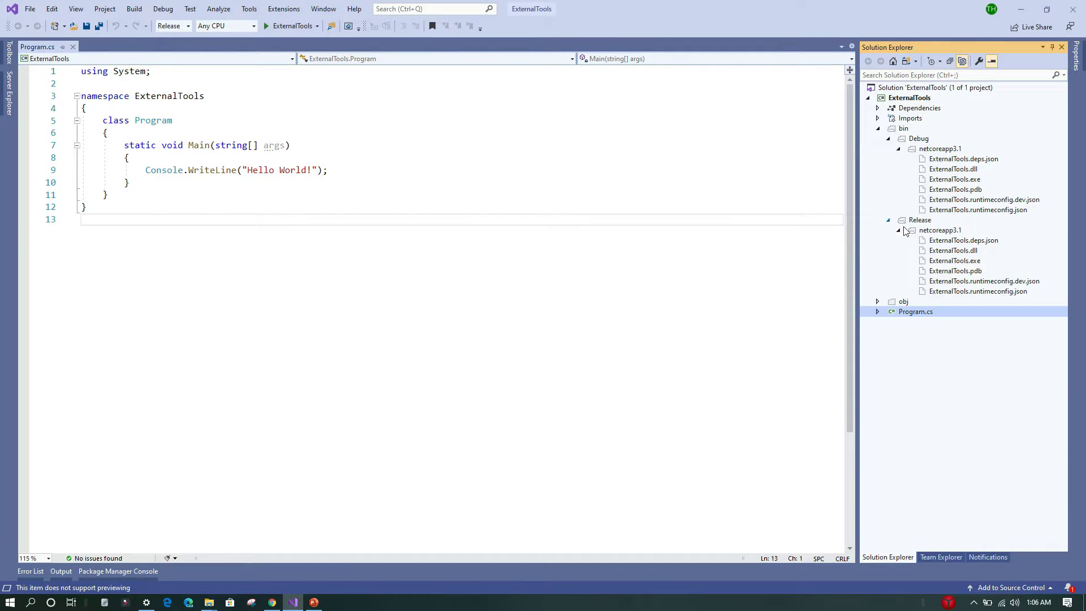
{"action": "right_click", "coordinate": [942, 232]}
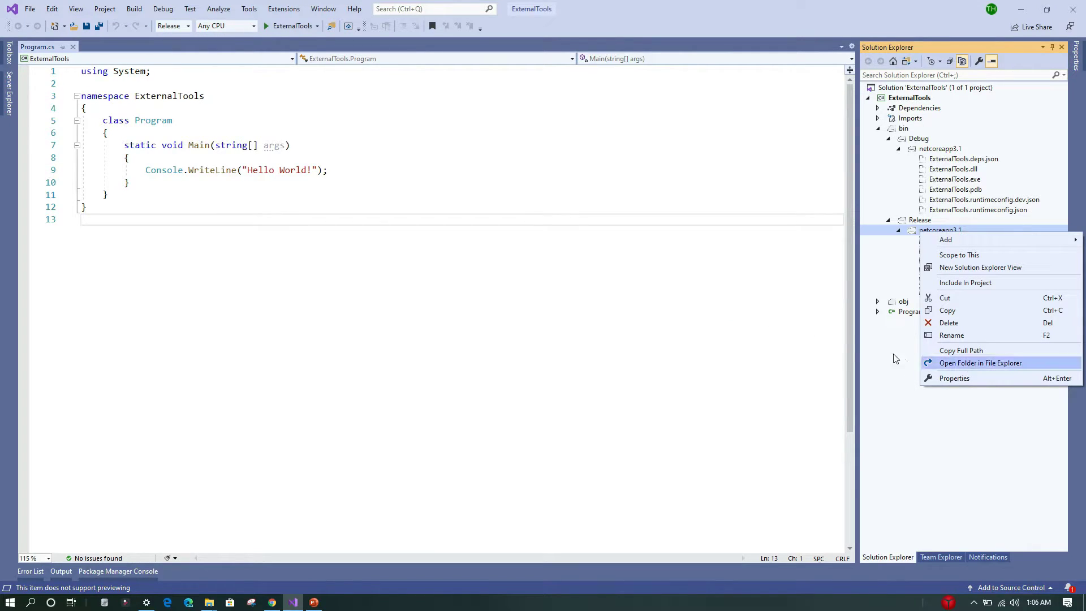
{"action": "left_click", "coordinate": [757, 337]}
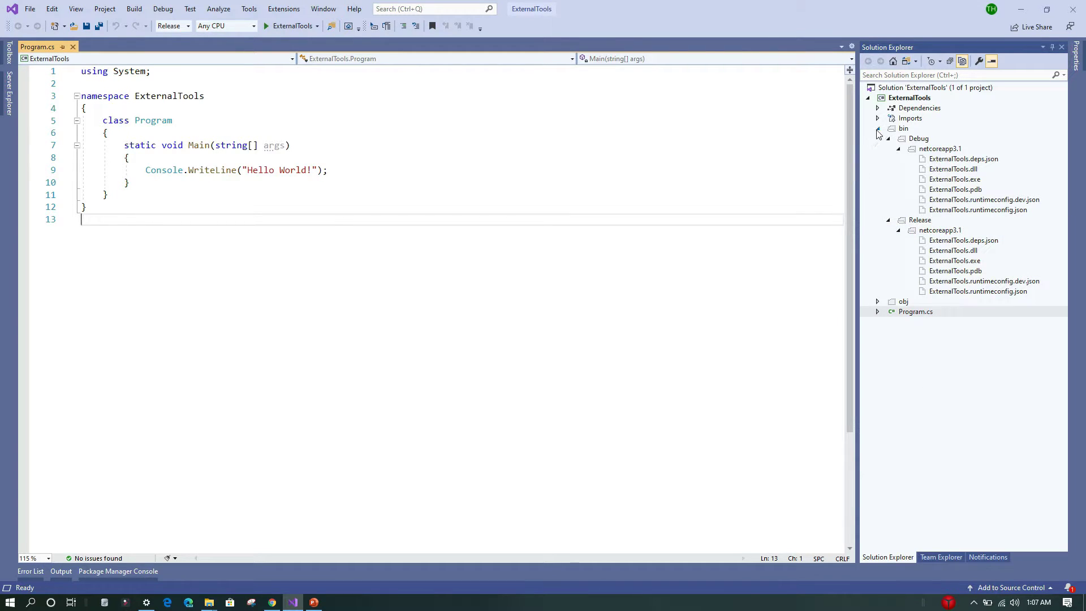
{"action": "left_click", "coordinate": [963, 61]}
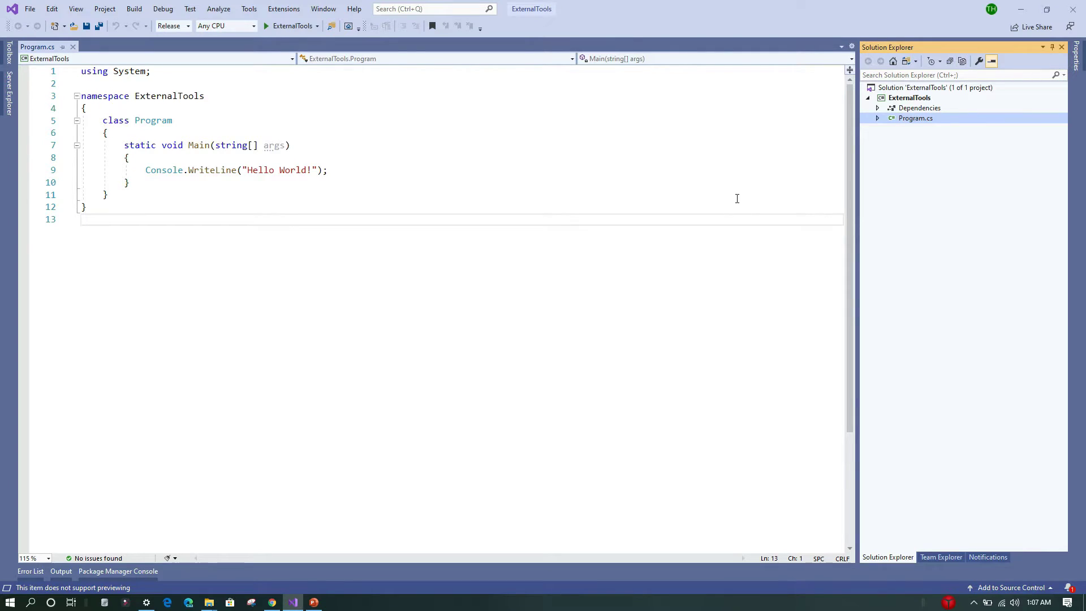
{"action": "left_click", "coordinate": [737, 198]}
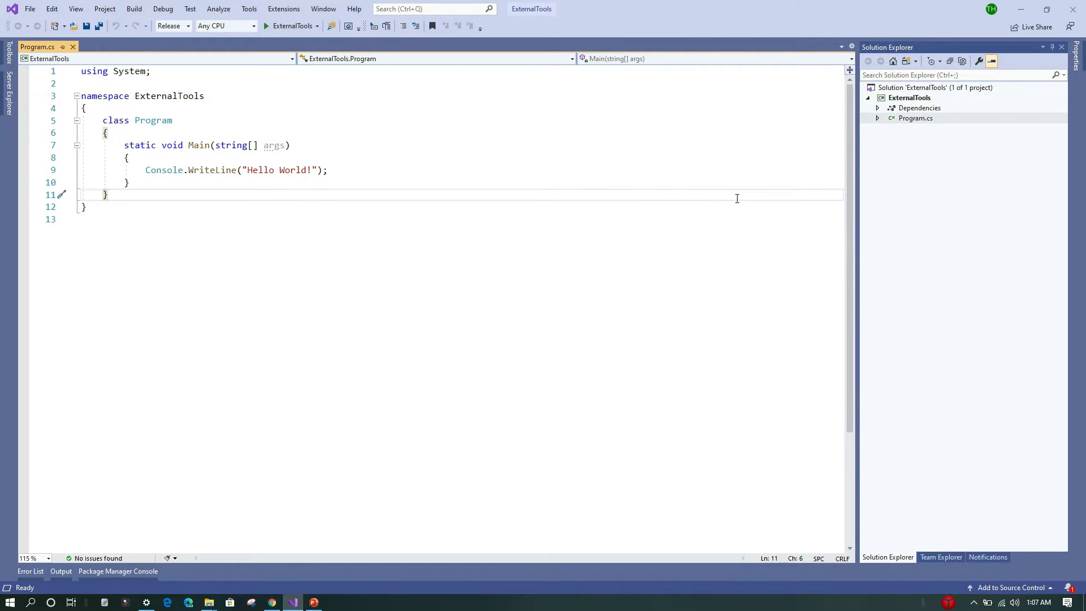
- Open External Tools and add a new tool titled Open Build Directory
{"action": "left_click", "coordinate": [252, 13]}
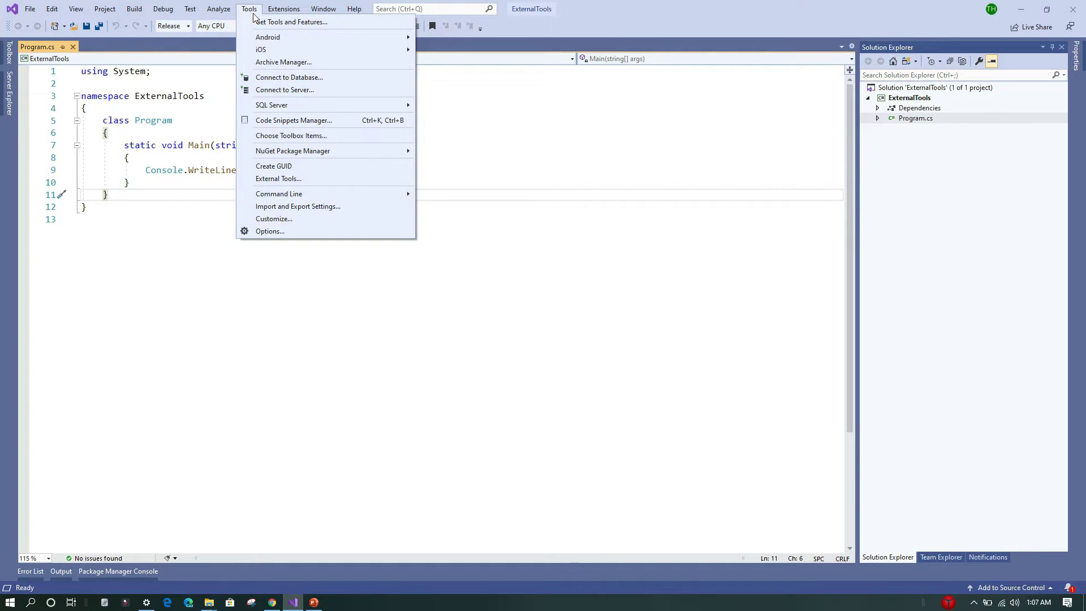
{"action": "left_click", "coordinate": [283, 180]}
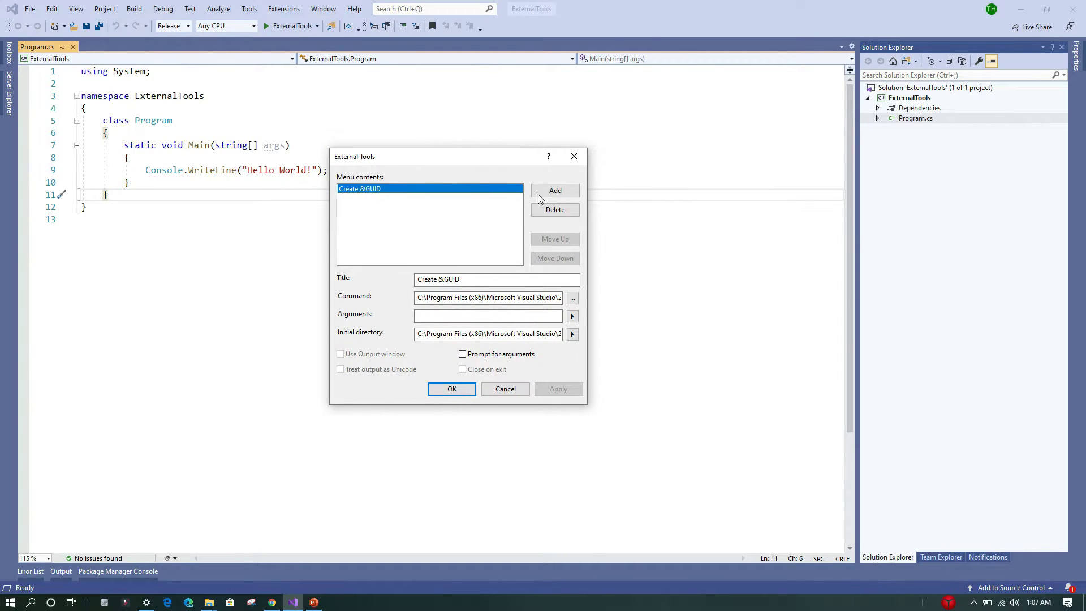
{"action": "left_click", "coordinate": [549, 193]}
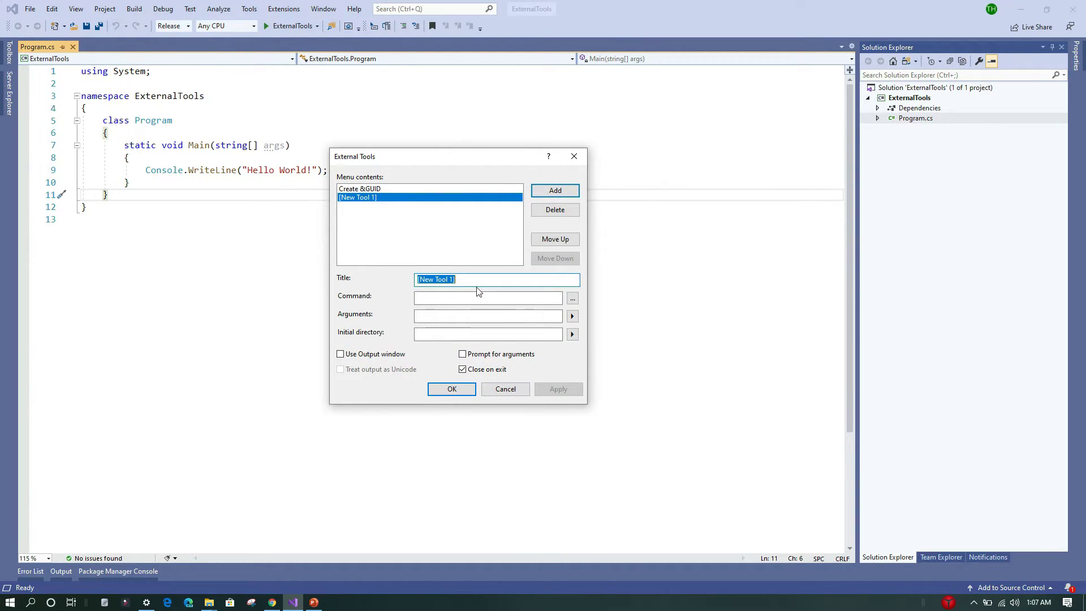
{"action": "type", "text": "Open Build Direcoty"}
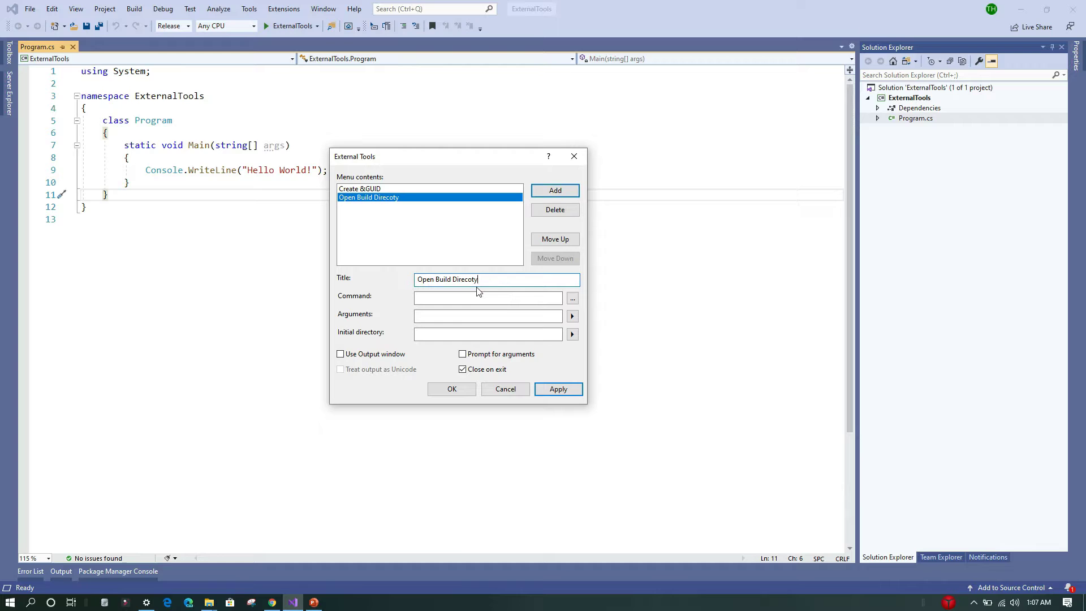
{"action": "type", "text": "ry"}
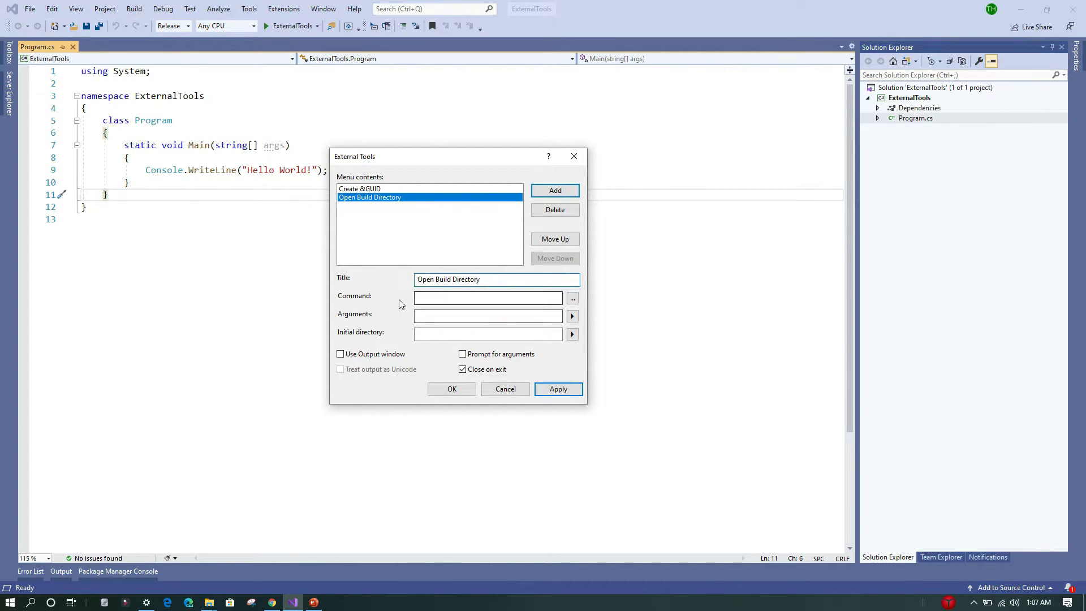
- Set the new tool's command to explorer.exe
{"action": "left_click", "coordinate": [442, 297]}
{"action": "type", "text": "explorer.exe"}
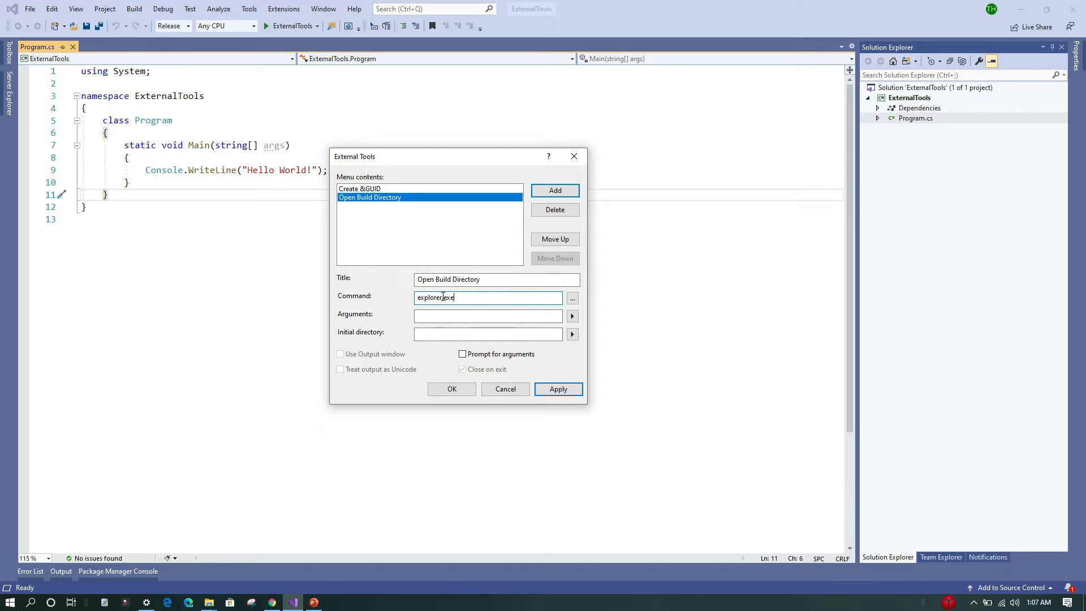
{"action": "key", "text": "Tab"}
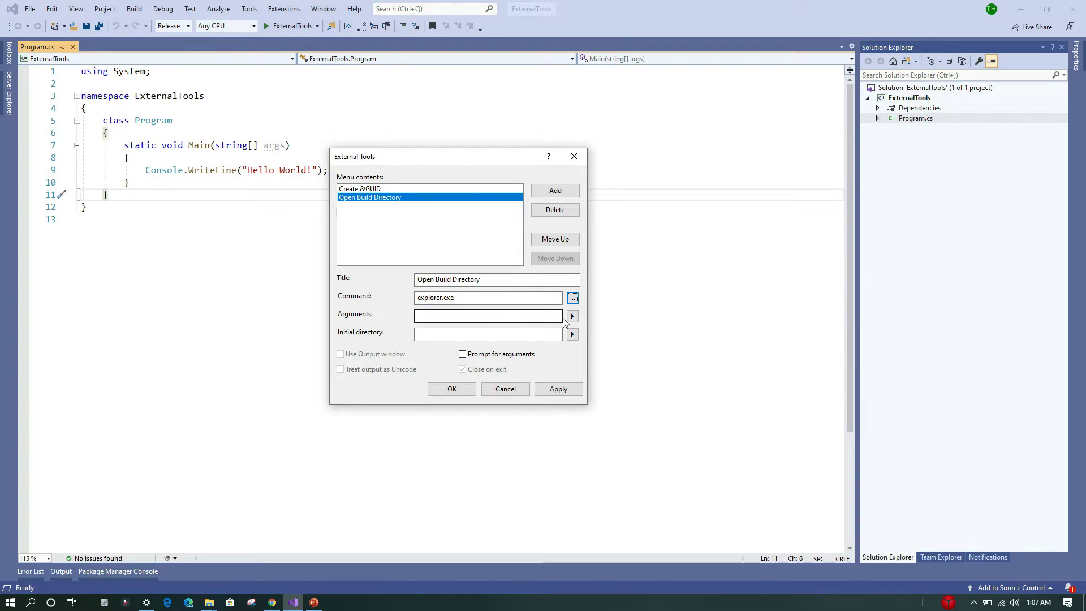
- Set the tool's arguments to the Binary Directory macro $(BinDir), then apply and save the tool
{"action": "left_click", "coordinate": [572, 317]}
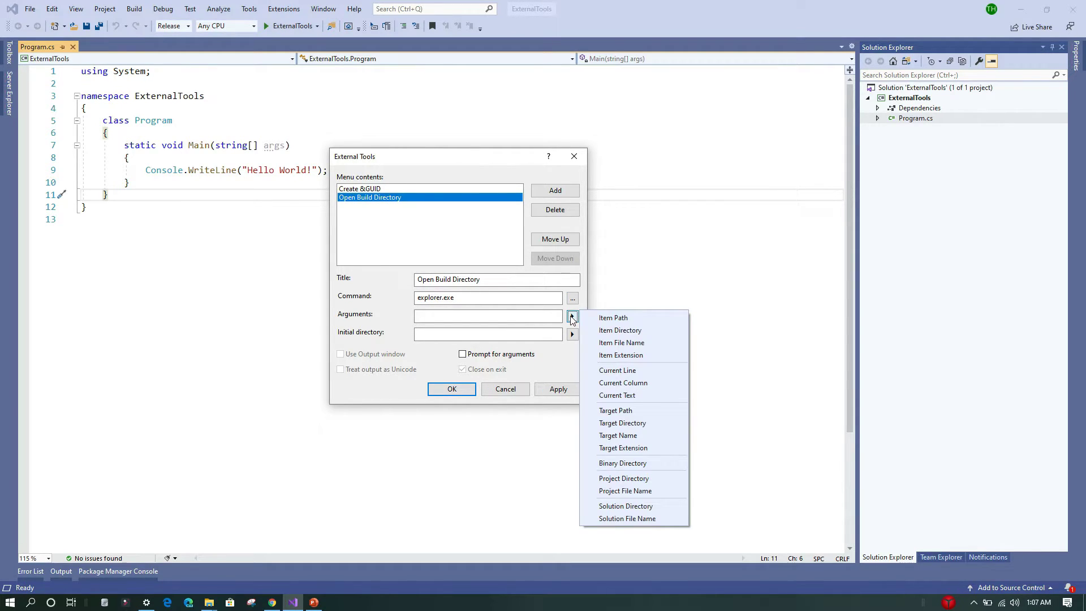
{"action": "left_click", "coordinate": [616, 465]}
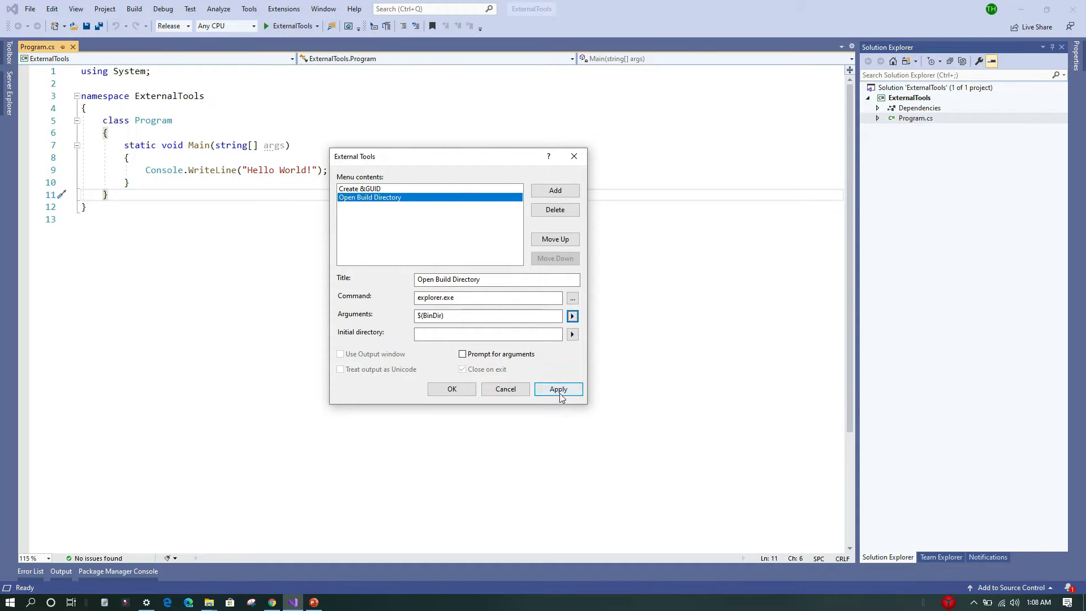
{"action": "left_click", "coordinate": [572, 316]}
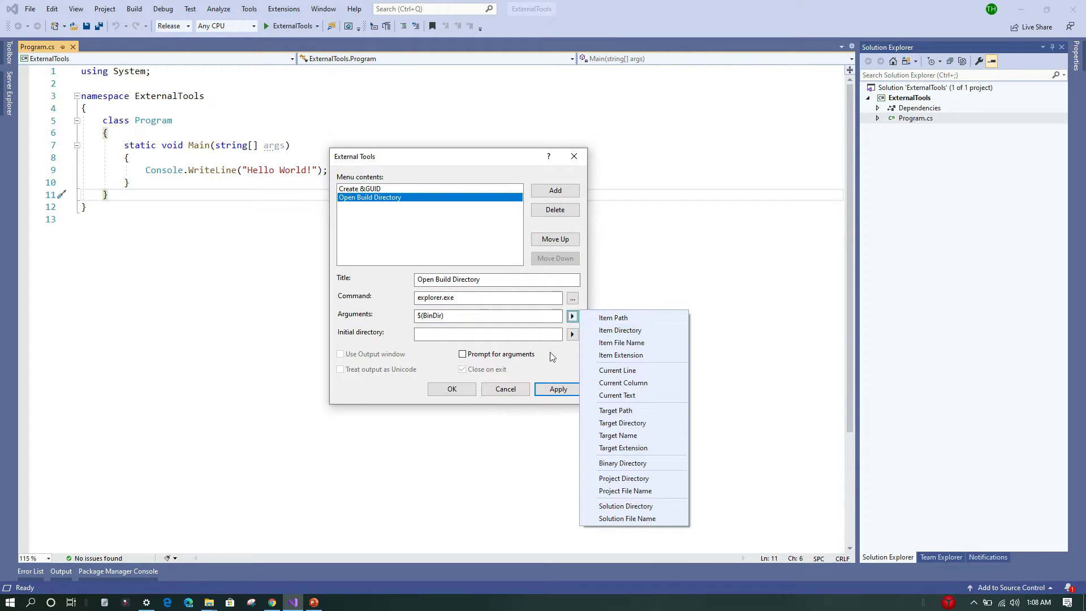
{"action": "left_click", "coordinate": [561, 386]}
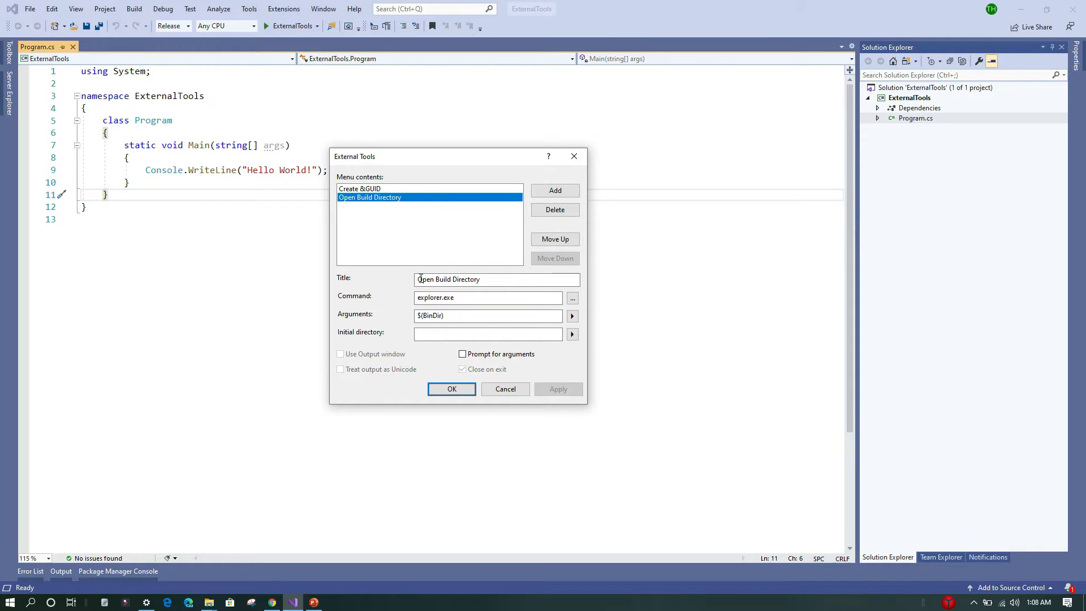
{"action": "left_click", "coordinate": [456, 388]}
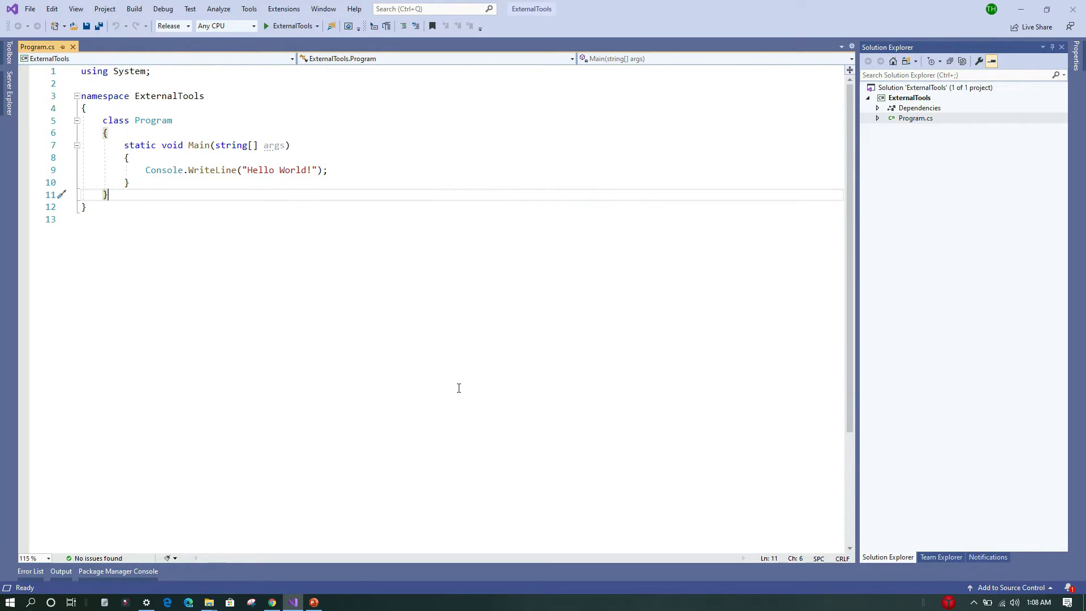
- Check the Tools menu for the new Open Build Directory entry
{"action": "left_click", "coordinate": [249, 9]}
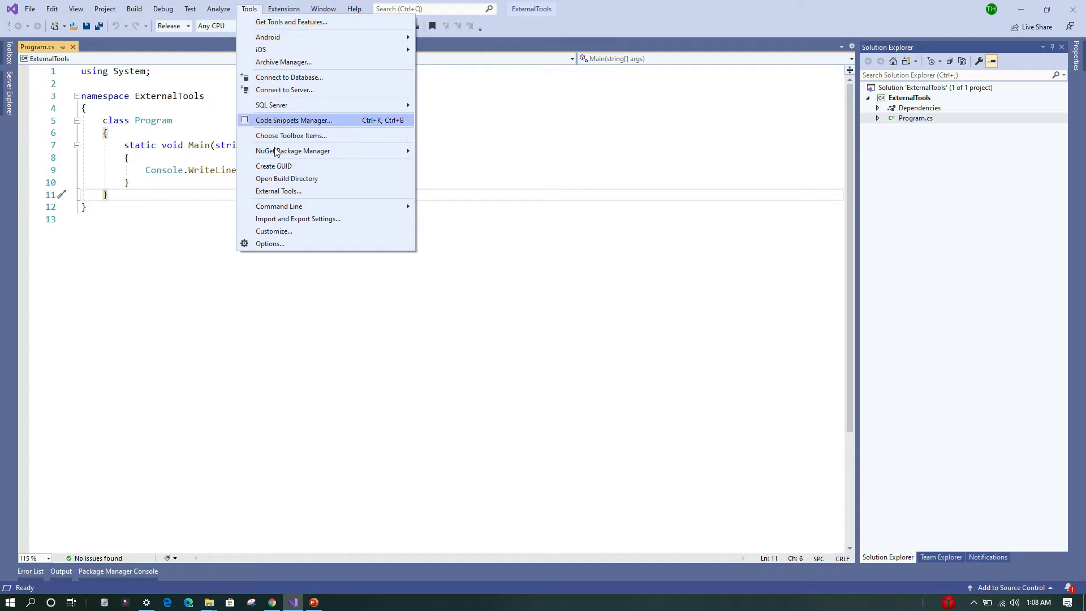
{"action": "key", "text": "Escape"}
{"action": "left_click", "coordinate": [473, 186]}
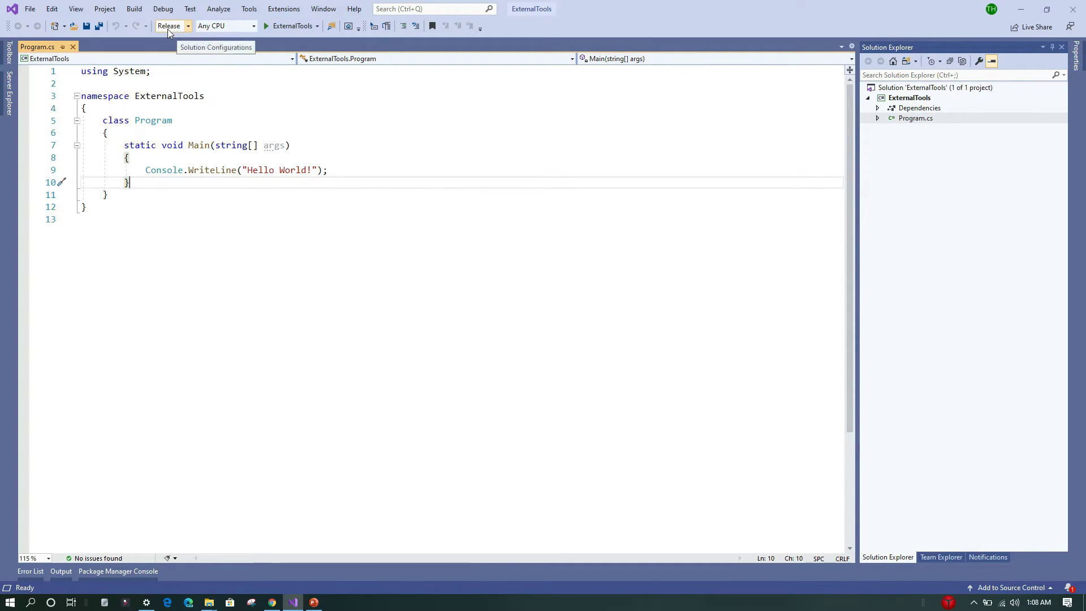
- Run Open Build Directory from the Tools menu to open the build output folder
{"action": "left_click", "coordinate": [244, 10]}
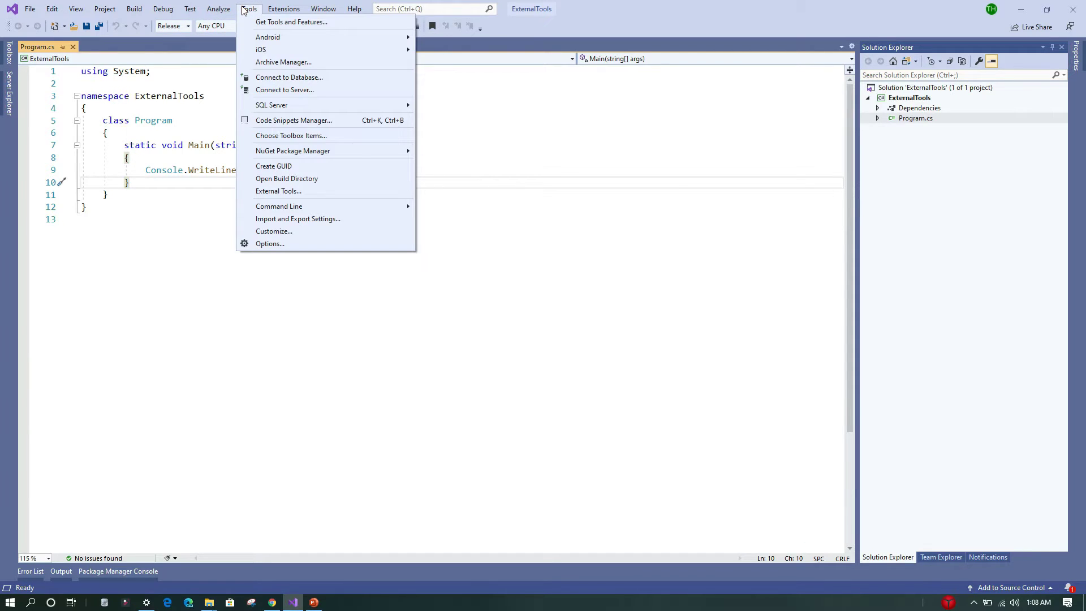
{"action": "left_click", "coordinate": [273, 180]}
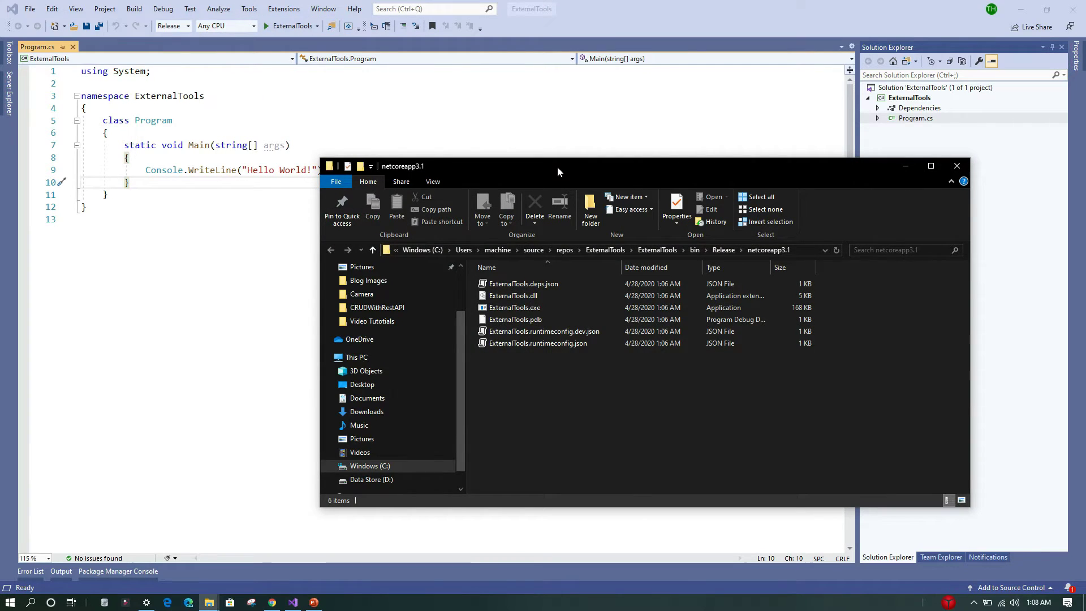
- Close the Release output folder window and switch the solution configuration to Debug
{"action": "left_click_drag", "start_coordinate": [557, 166], "coordinate": [424, 151]}
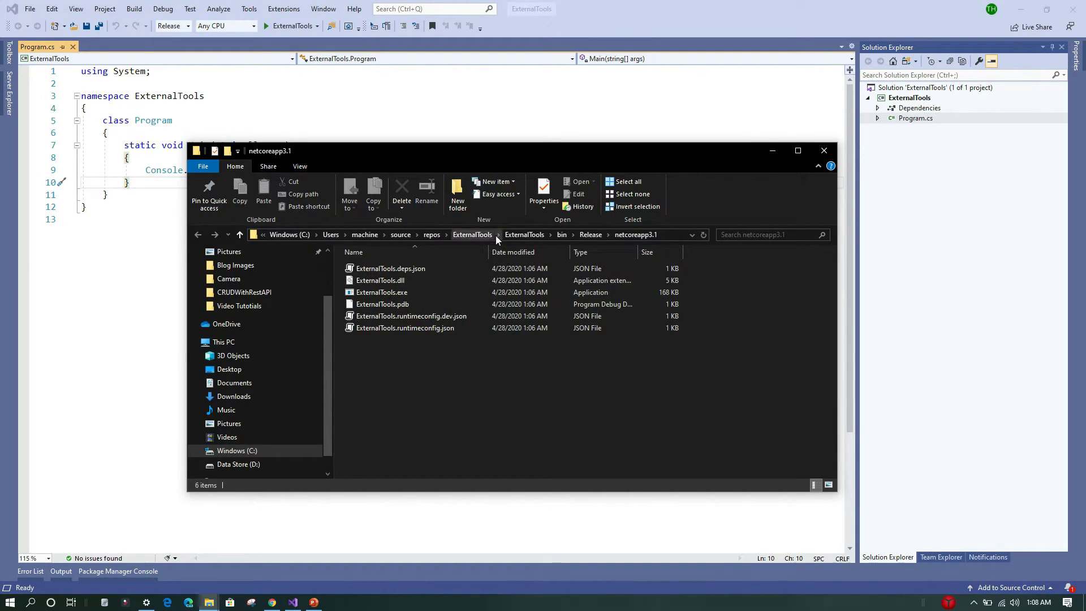
{"action": "left_click", "coordinate": [823, 151]}
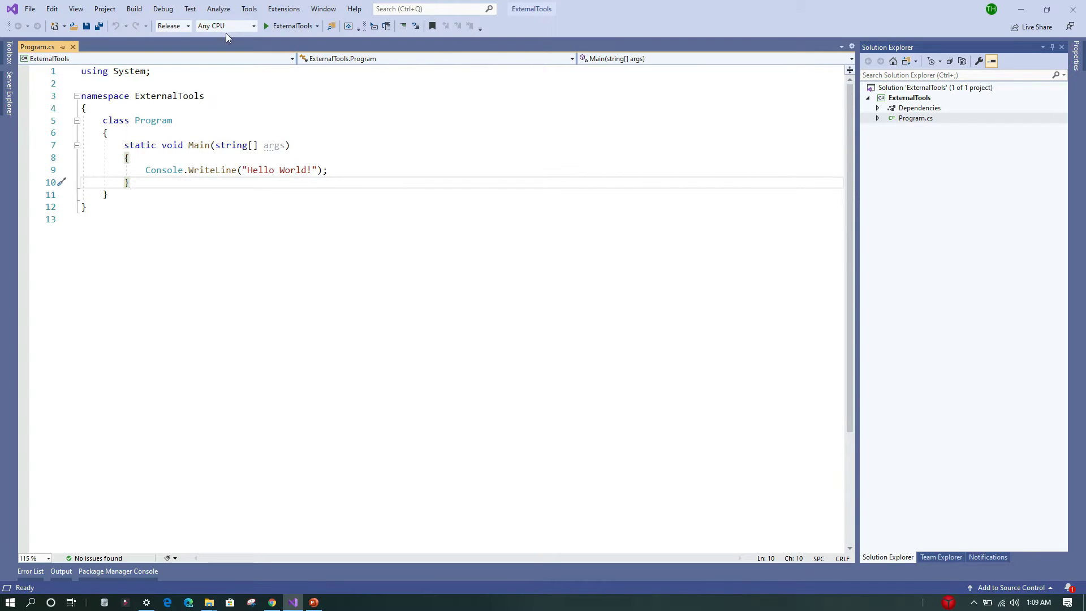
{"action": "left_click", "coordinate": [189, 26]}
{"action": "left_click", "coordinate": [180, 39]}
- Run Open Build Directory again to open the Debug output folder, then close that folder window
{"action": "left_click", "coordinate": [249, 9]}
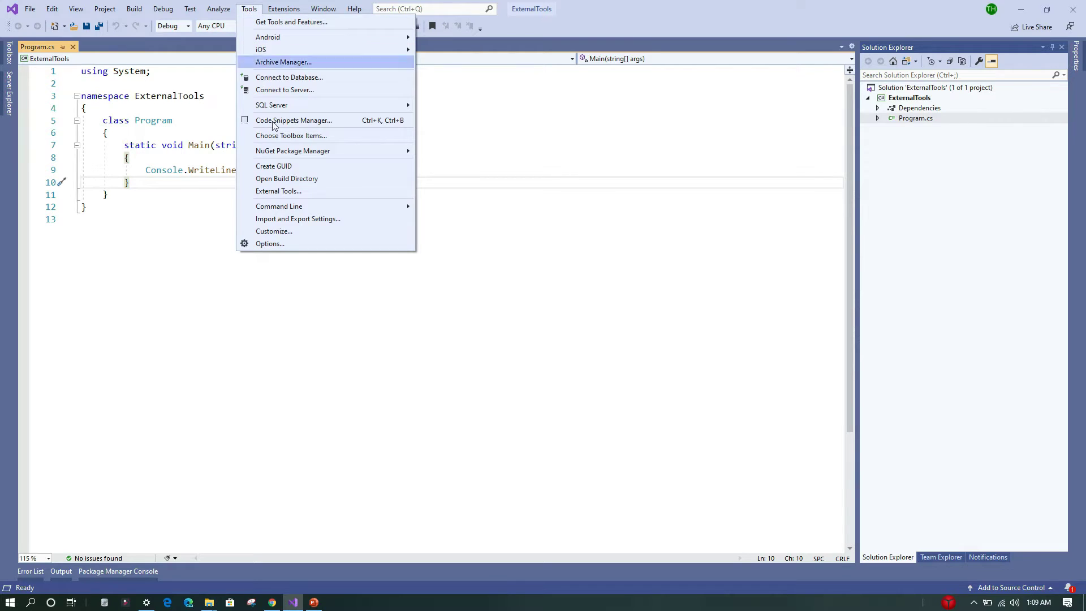
{"action": "left_click", "coordinate": [286, 180]}
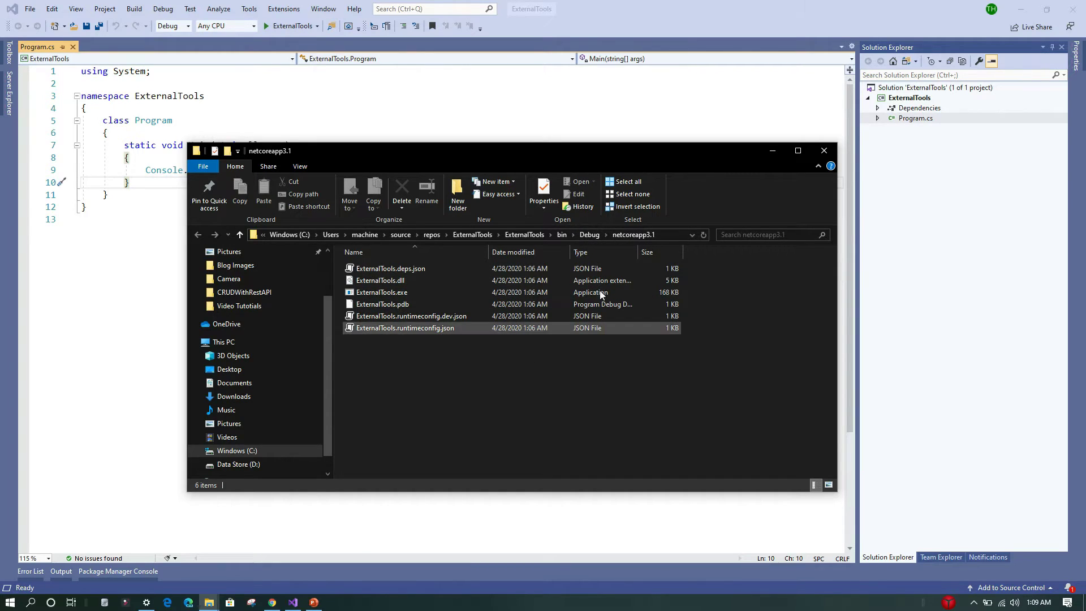
{"action": "left_click", "coordinate": [824, 151]}
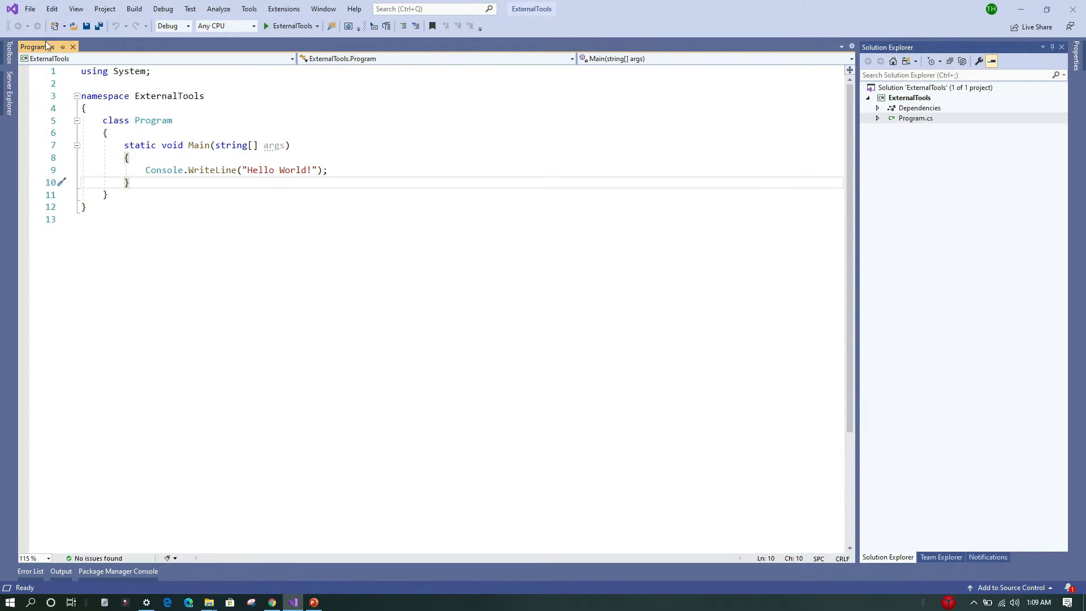
{"action": "left_click", "coordinate": [304, 131]}
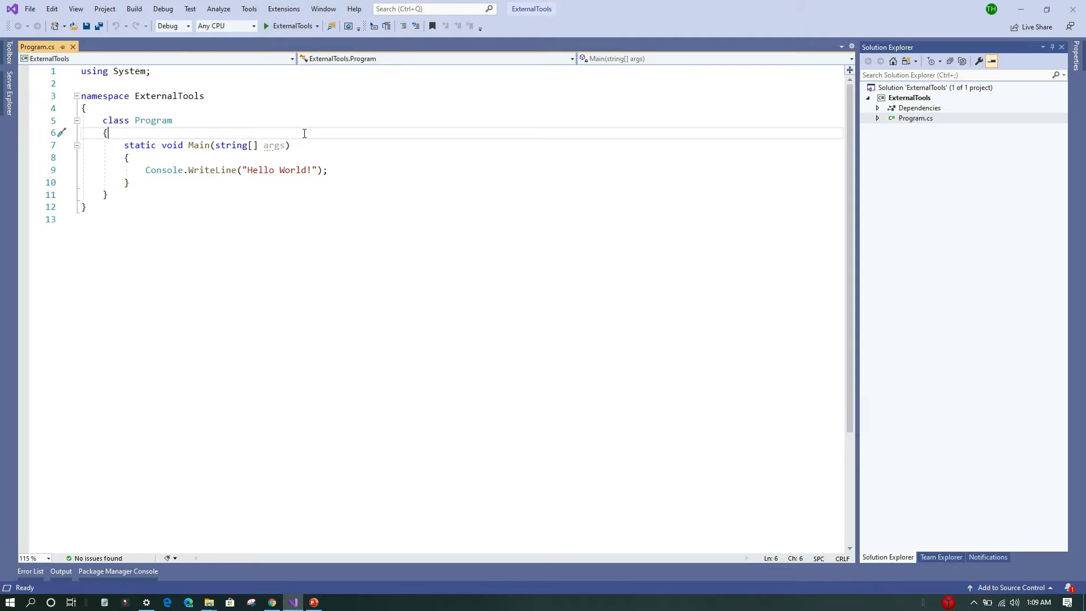
{"action": "left_click", "coordinate": [916, 98]}
{"action": "right_click", "coordinate": [917, 100]}
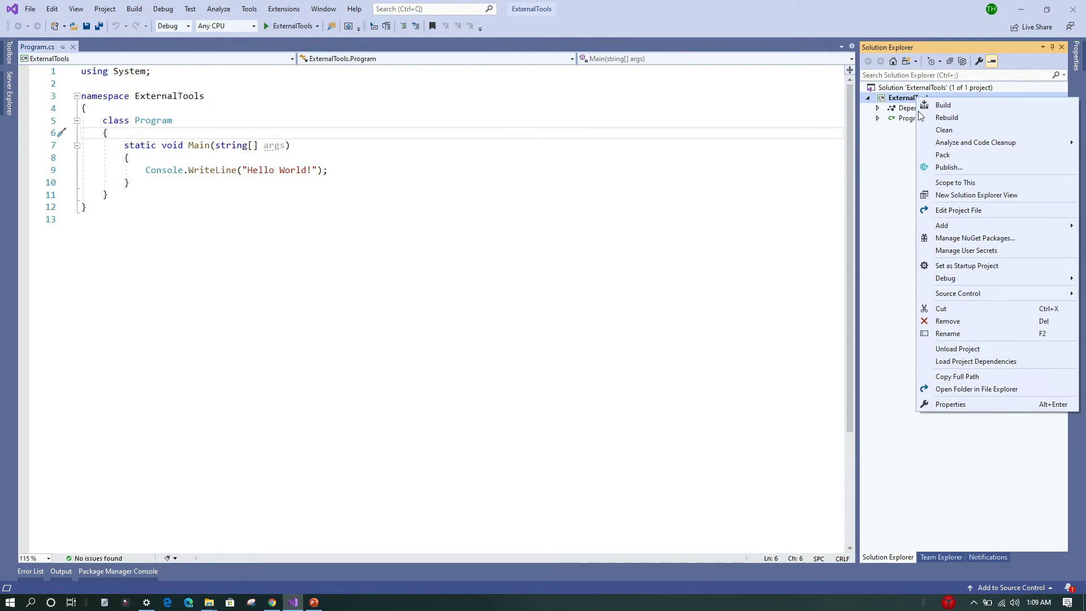
{"action": "mouse_move", "coordinate": [945, 228]}
{"action": "left_click", "coordinate": [806, 226]}
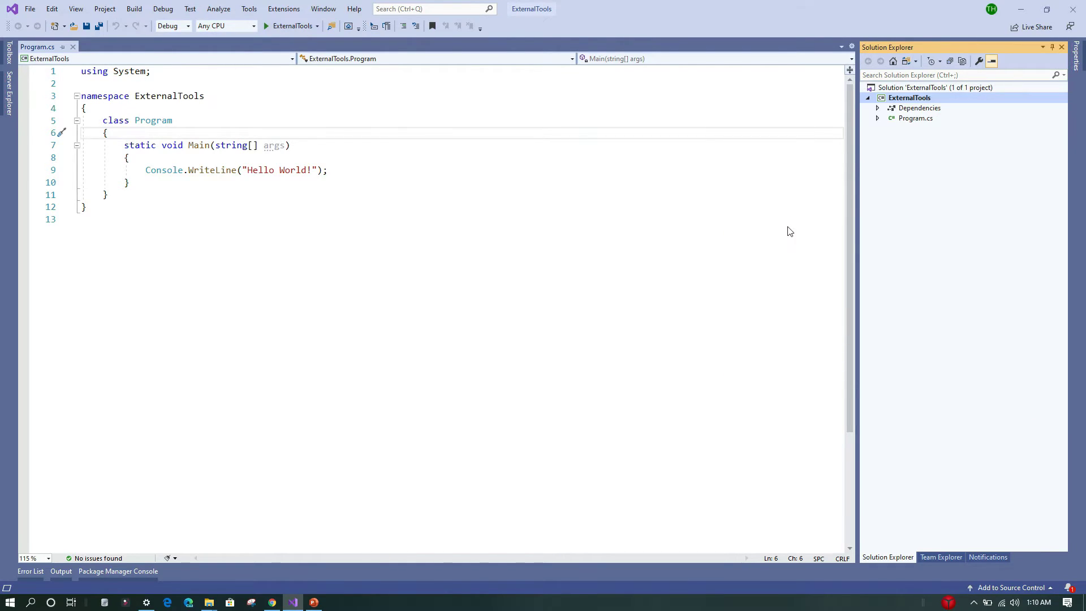
- Add a new JSON File item named employee to the project
{"action": "left_click", "coordinate": [690, 138]}
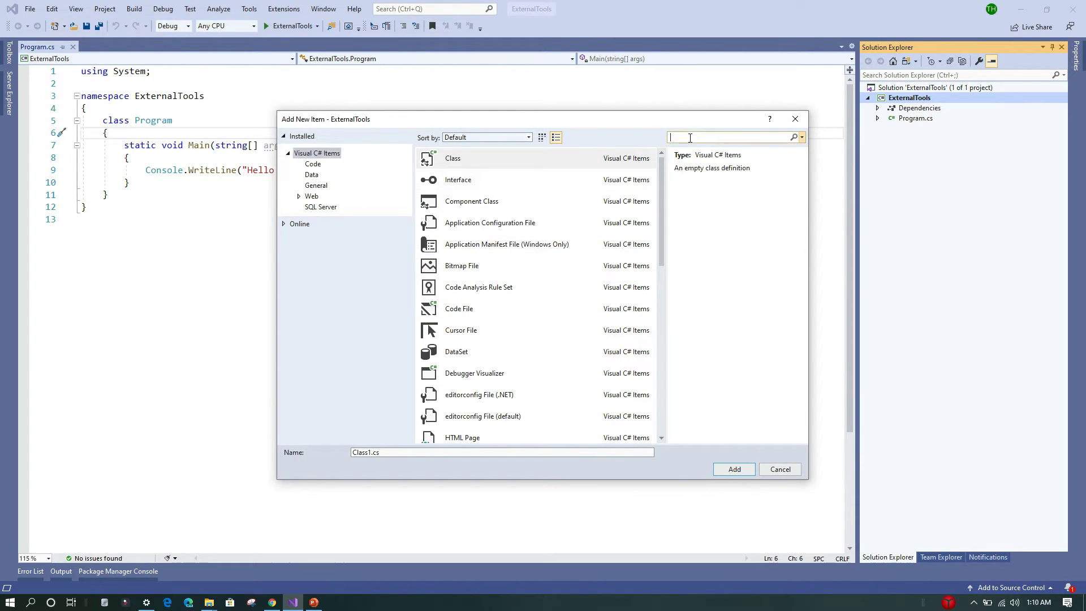
{"action": "type", "text": "j"}
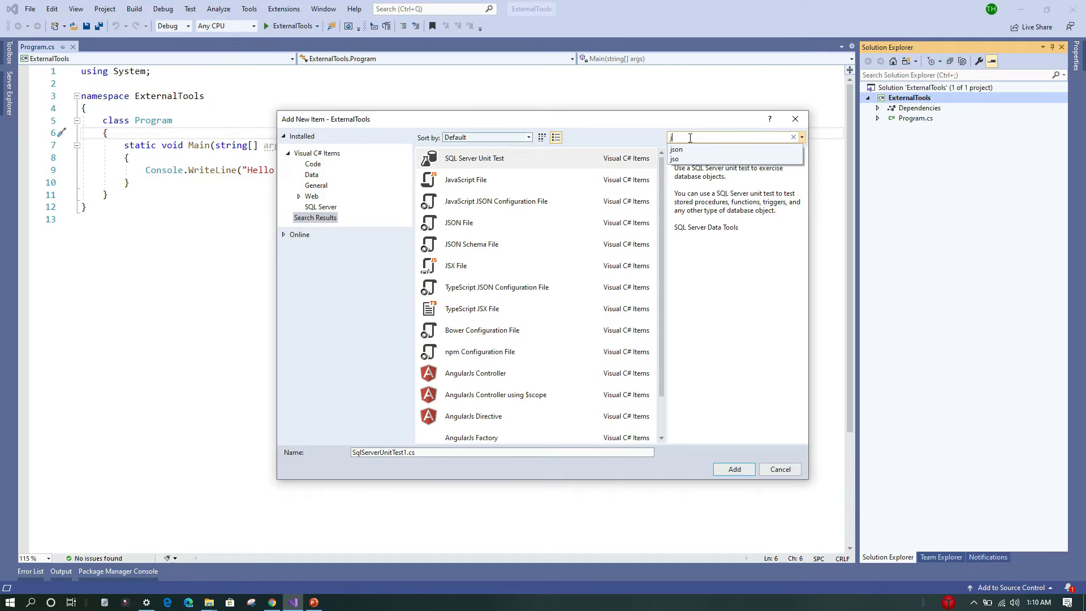
{"action": "left_click", "coordinate": [676, 150]}
{"action": "left_click", "coordinate": [508, 177]}
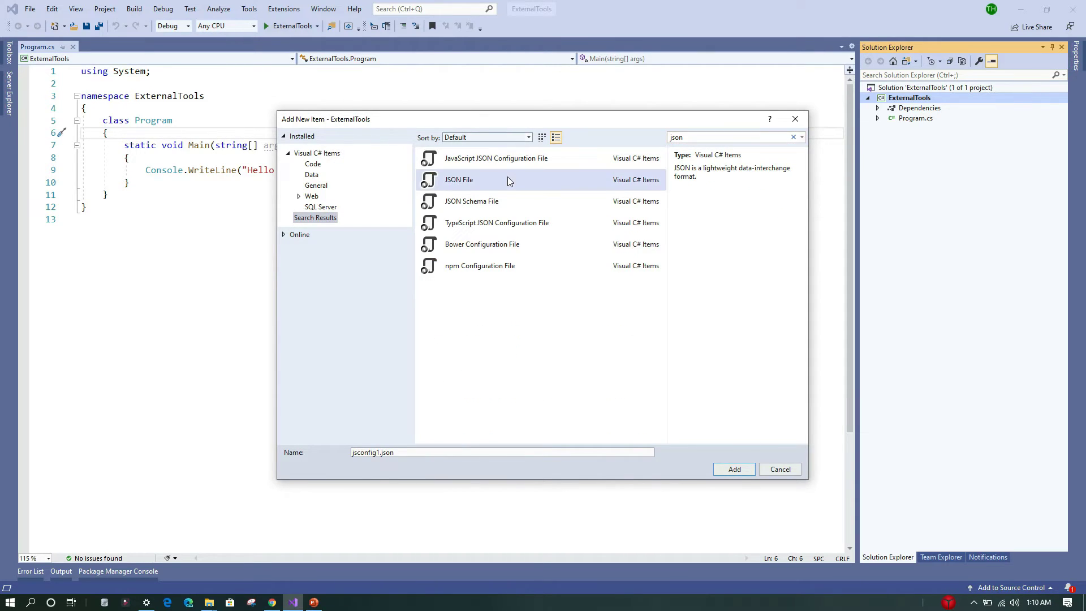
{"action": "left_click_drag", "start_coordinate": [395, 453], "coordinate": [313, 447]}
{"action": "type", "text": "employee"}
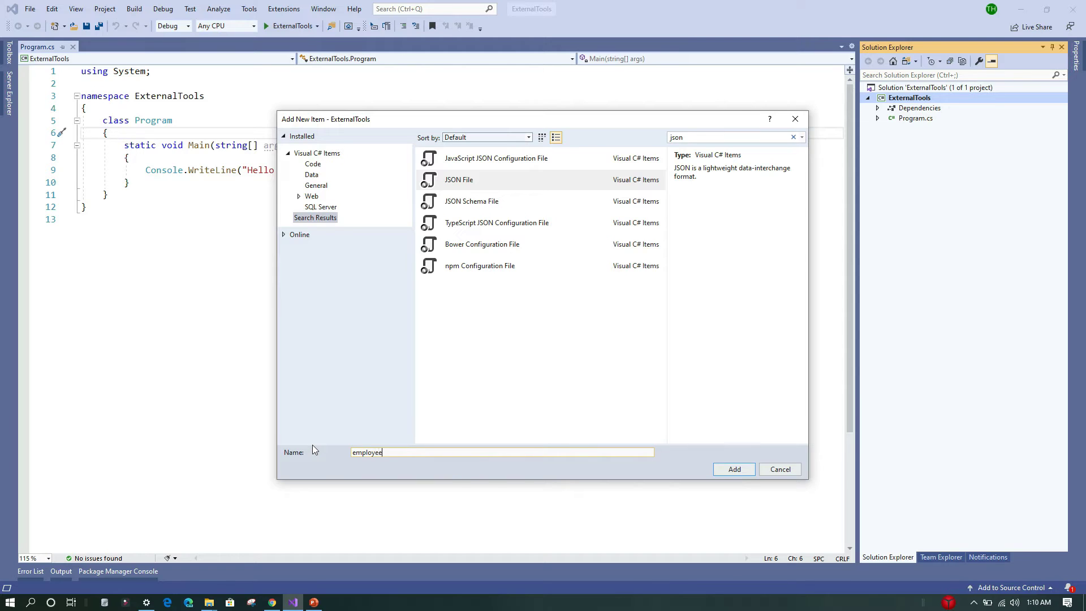
{"action": "key", "text": "Return"}
- Enter an object with "id": 1001 and "name": "John" in employee.json and save it
{"action": "left_click", "coordinate": [164, 84]}
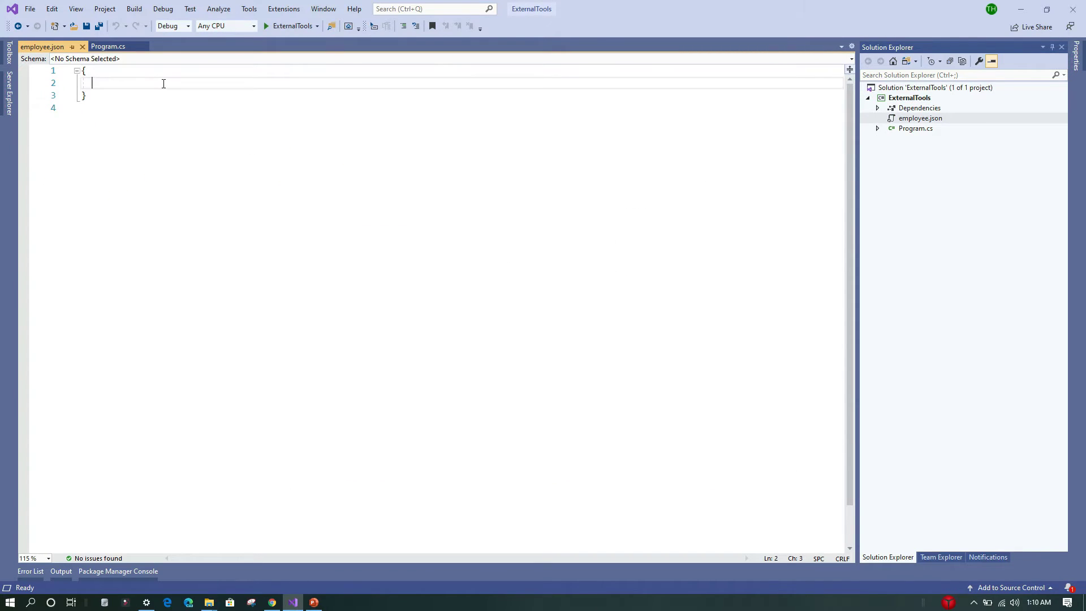
{"action": "type", "text": "\"id"}
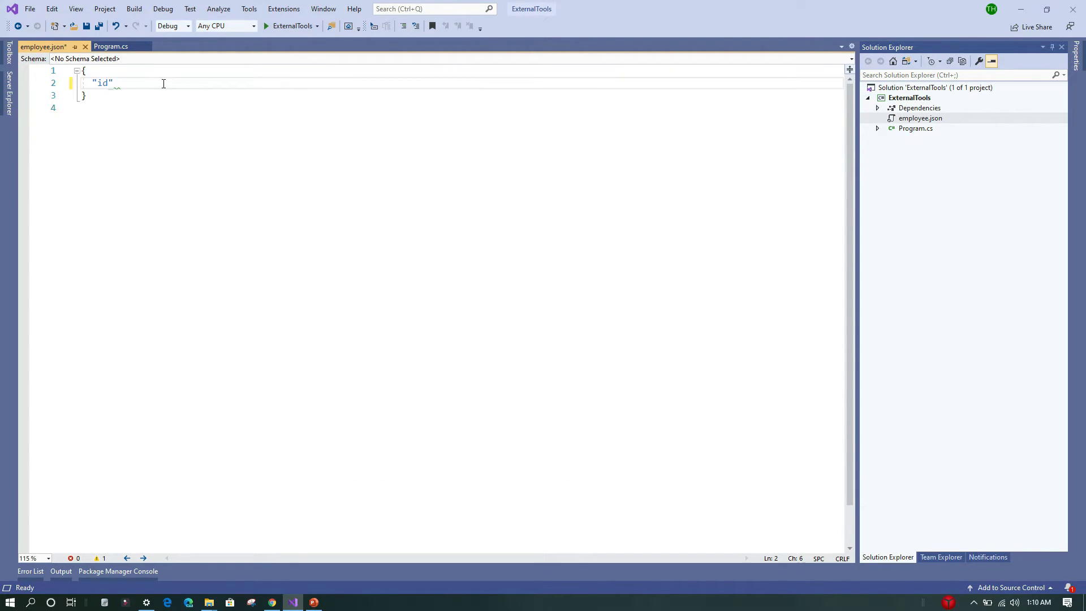
{"action": "type", "text": "\": 1001,"}
{"action": "key", "text": "Return"}
{"action": "type", "text": "\"name\": \"John"}
{"action": "key", "text": "ctrl+s"}
{"action": "left_click", "coordinate": [240, 105]}
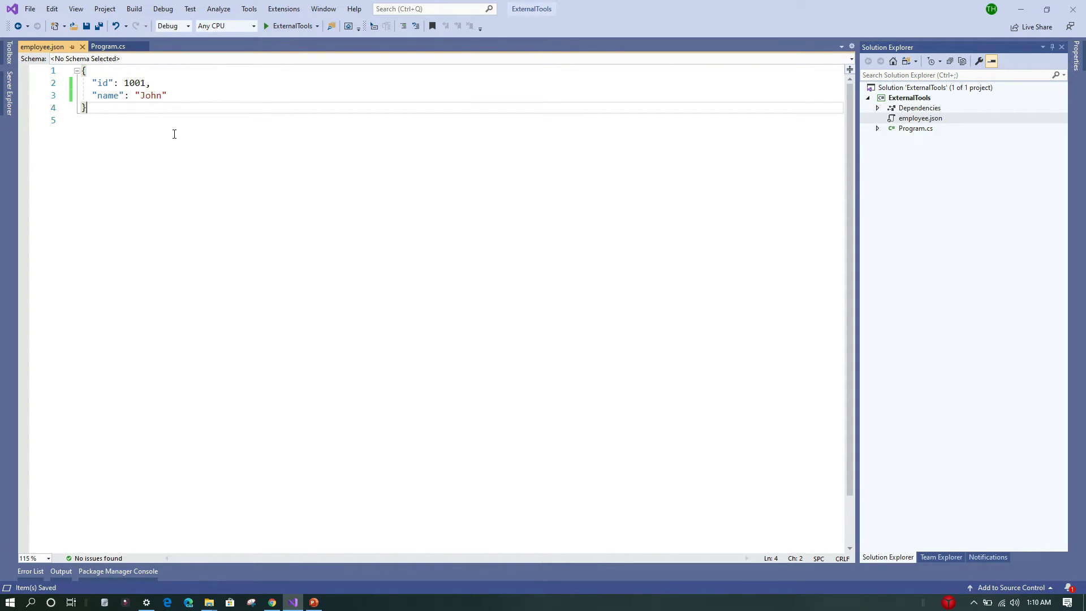
- Open the External Tools dialog and add a new tool titled Open VSCode
{"action": "left_click", "coordinate": [254, 11]}
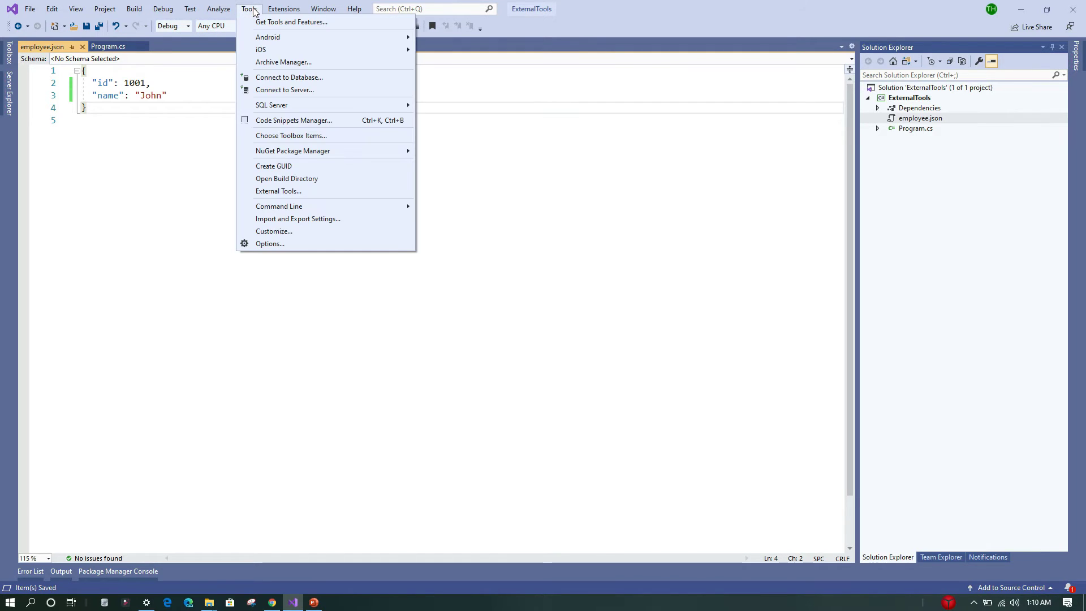
{"action": "left_click", "coordinate": [284, 191]}
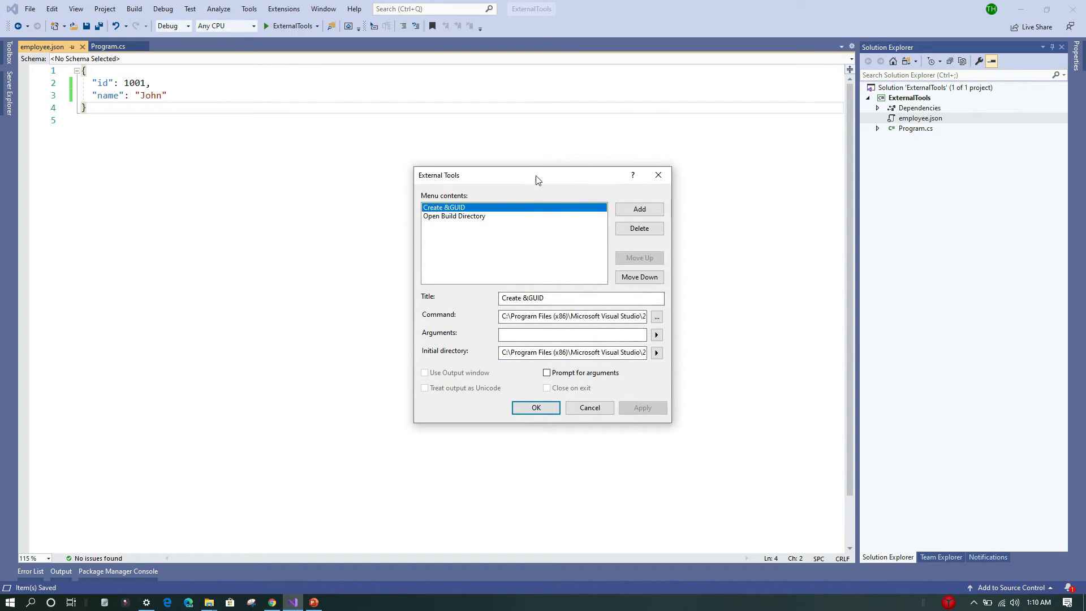
{"action": "left_click_drag", "start_coordinate": [537, 180], "coordinate": [480, 149]}
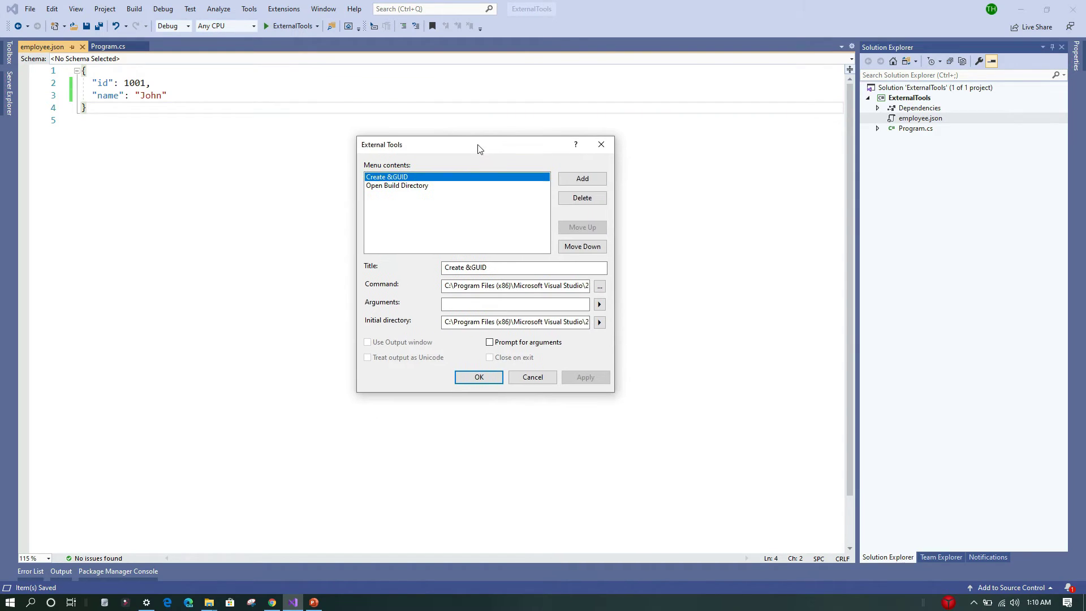
{"action": "left_click", "coordinate": [583, 179]}
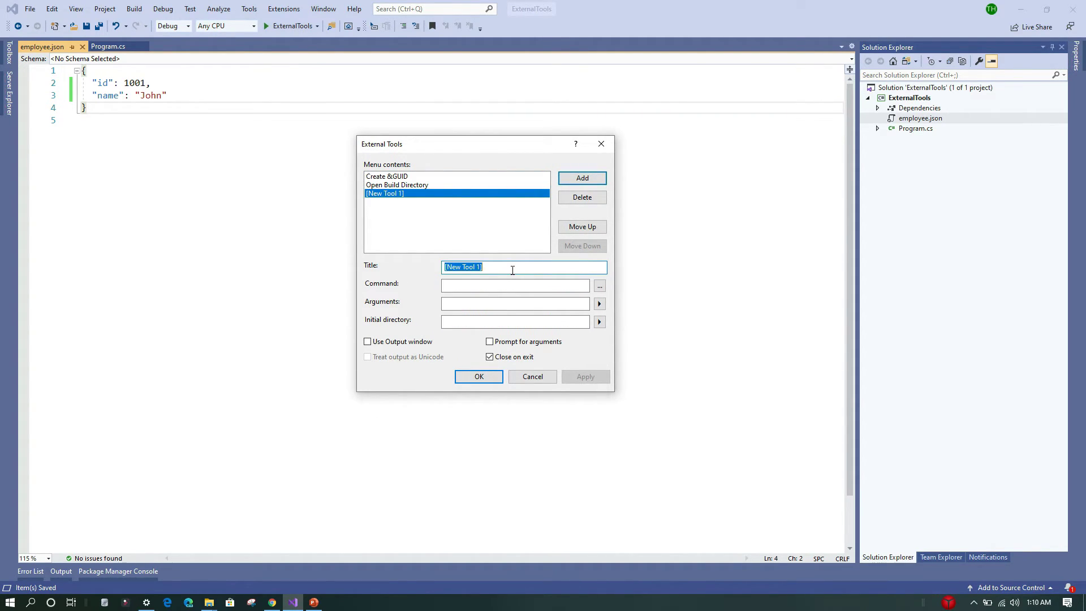
{"action": "type", "text": "Open VSCode"}
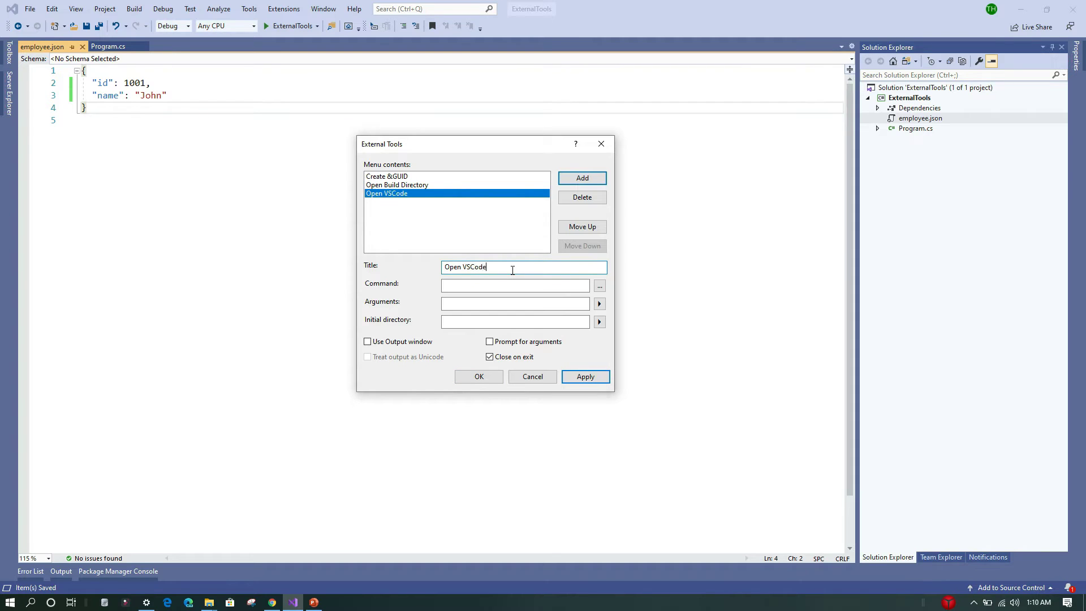
- Open the file location of the Visual Studio Code shortcut from the Start menu
{"action": "left_click", "coordinate": [444, 286]}
{"action": "left_click", "coordinate": [9, 603]}
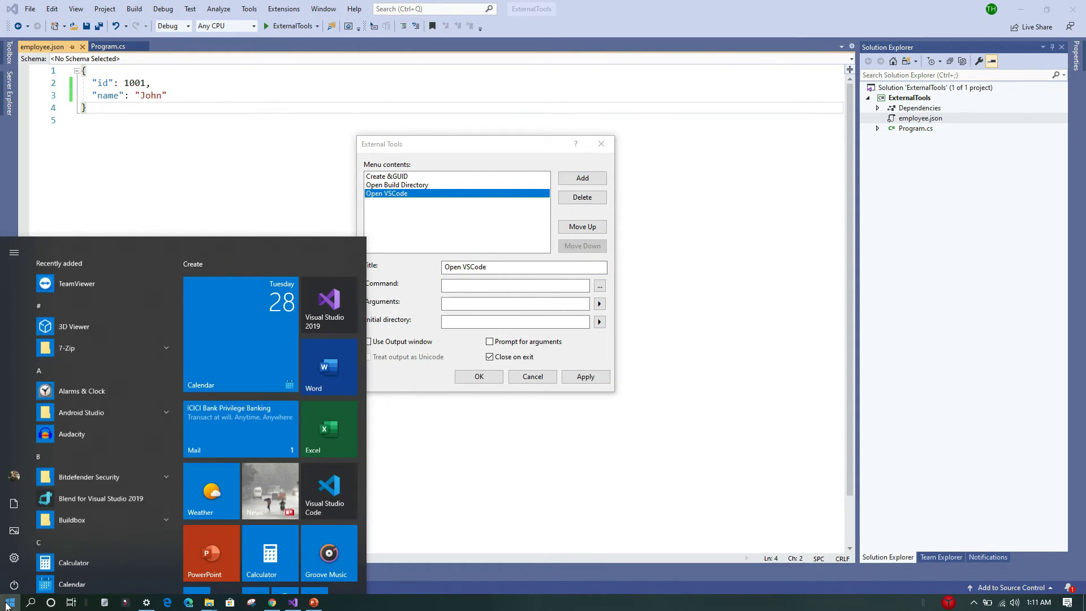
{"action": "right_click", "coordinate": [324, 474]}
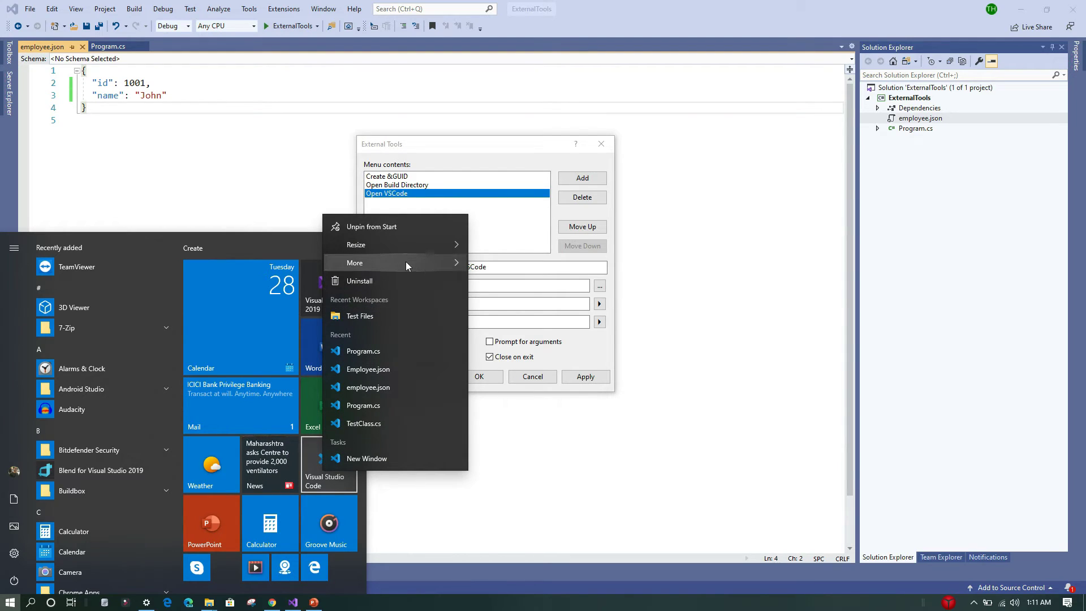
{"action": "mouse_move", "coordinate": [406, 261]}
{"action": "left_click", "coordinate": [516, 308]}
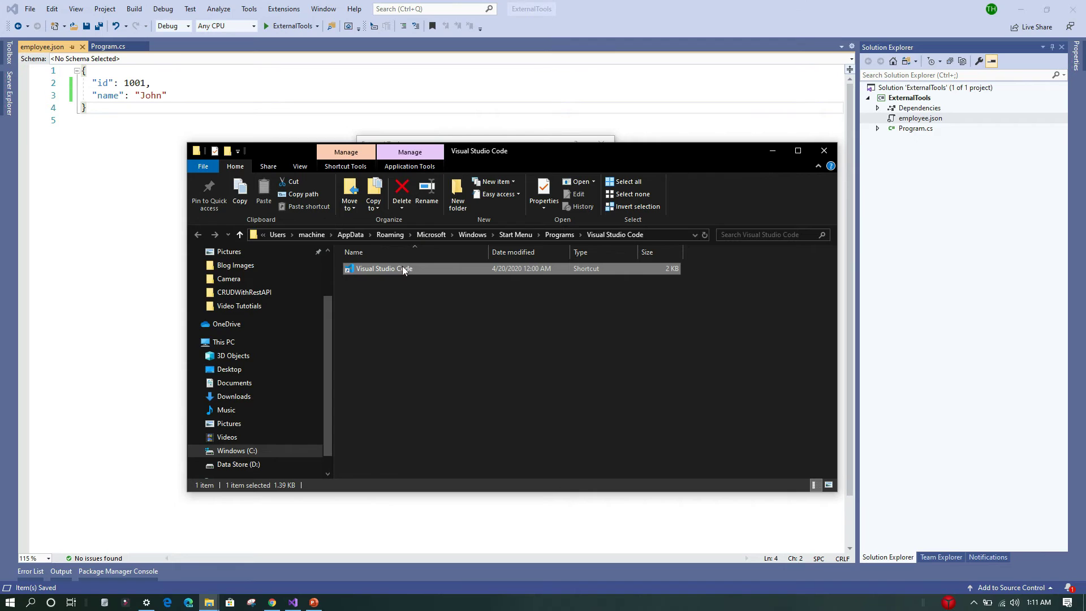
- Open the shortcut's properties, go to its target's file location and copy that folder path
{"action": "right_click", "coordinate": [401, 270]}
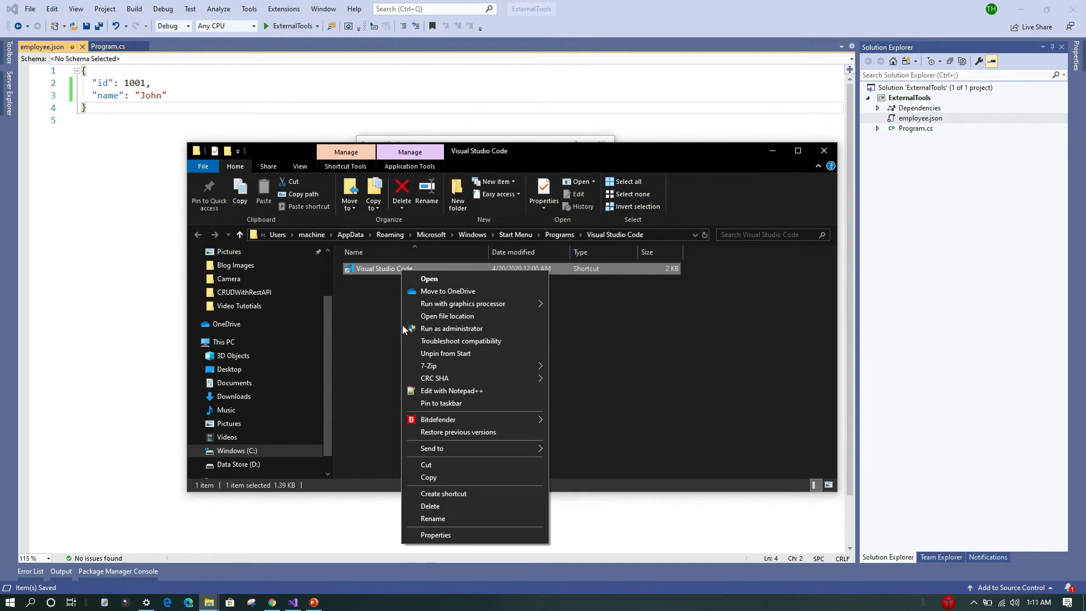
{"action": "left_click", "coordinate": [435, 535]}
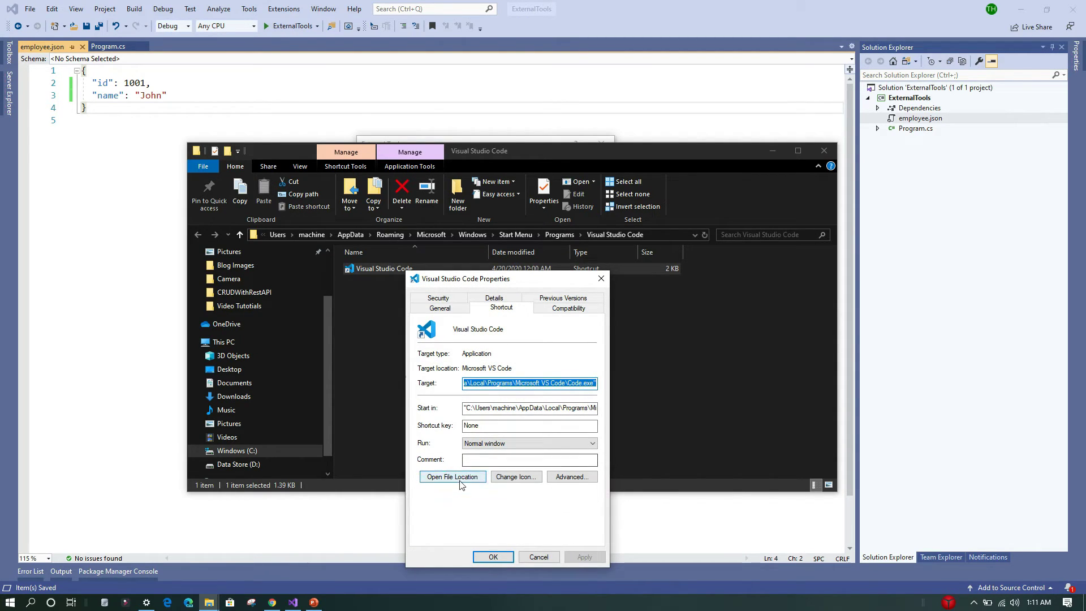
{"action": "left_click", "coordinate": [460, 480]}
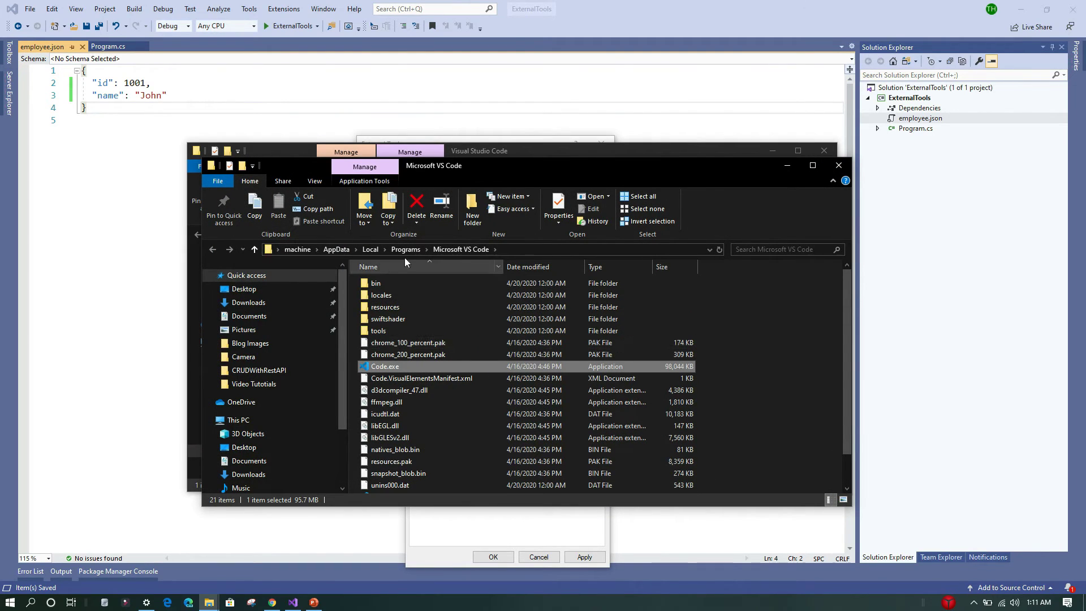
{"action": "left_click", "coordinate": [524, 250]}
{"action": "key", "text": "ctrl+c"}
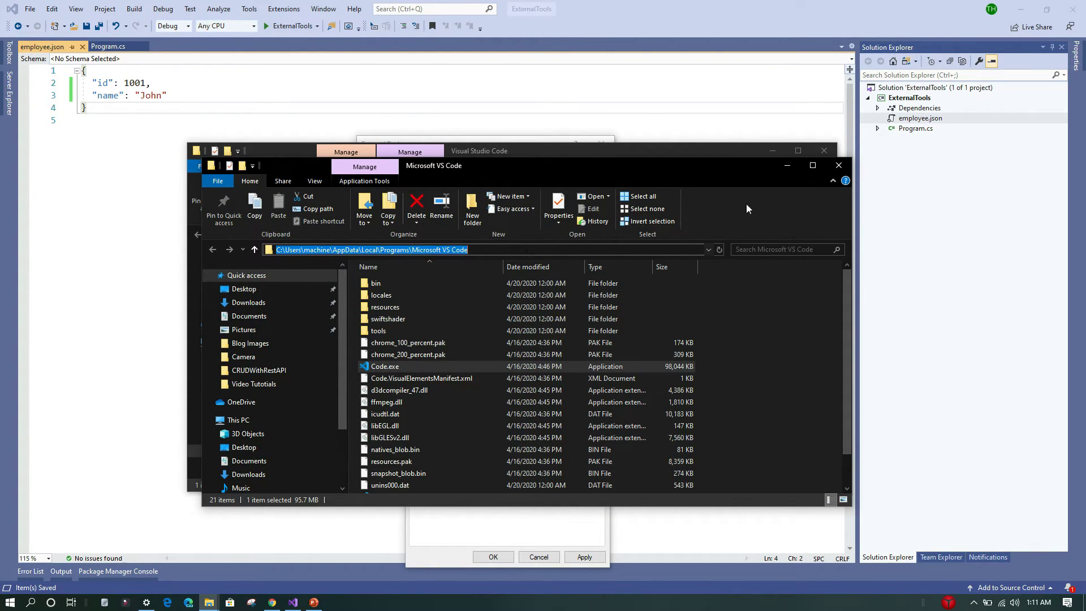
- Close the folder windows and properties dialog, and paste the copied VS Code folder path into the tool's command
{"action": "left_click", "coordinate": [839, 166]}
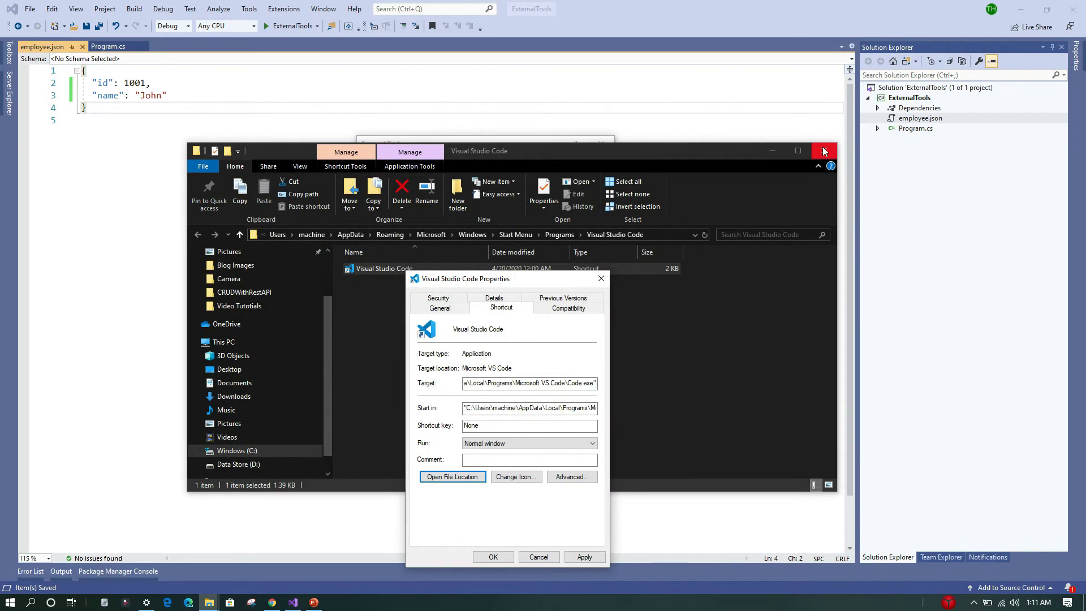
{"action": "left_click", "coordinate": [824, 150]}
{"action": "left_click", "coordinate": [600, 280]}
{"action": "left_click", "coordinate": [507, 287]}
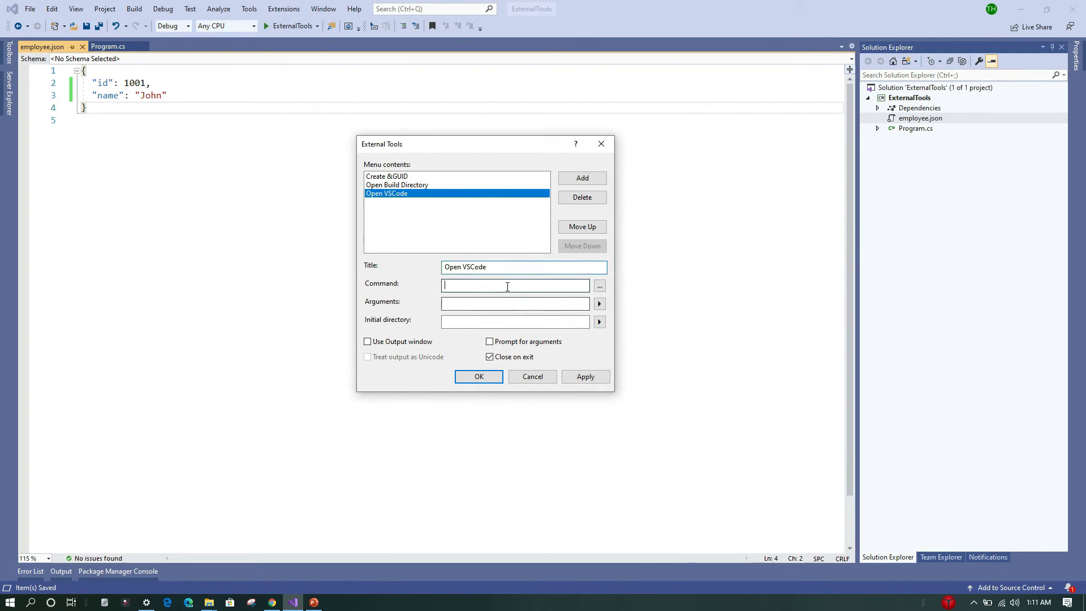
{"action": "key", "text": "ctrl+v"}
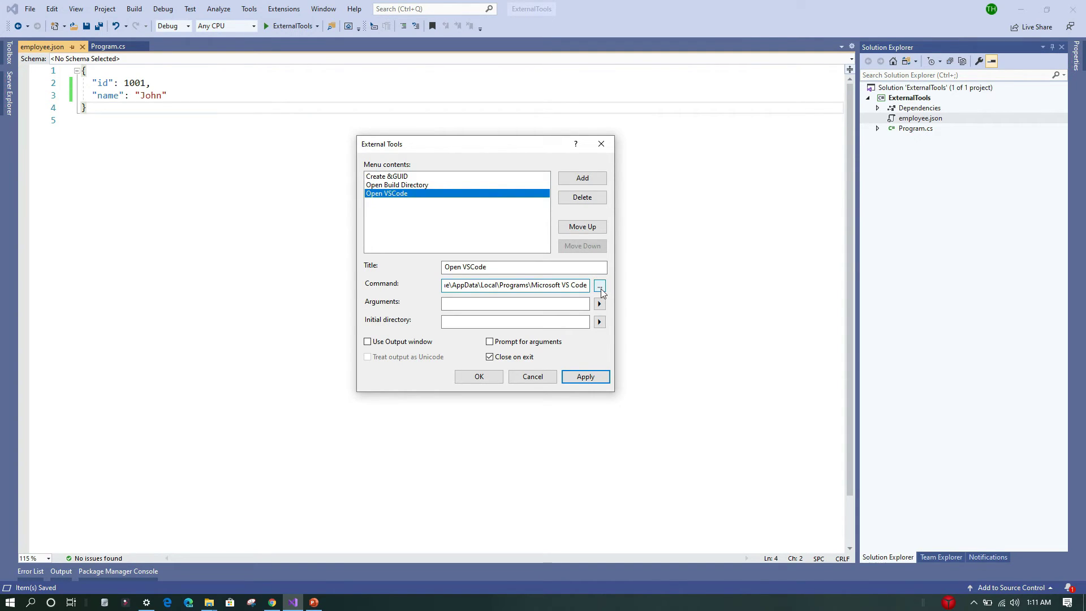
- Browse to Code.exe in the Microsoft VS Code folder and set it as the tool's command
{"action": "left_click", "coordinate": [600, 287]}
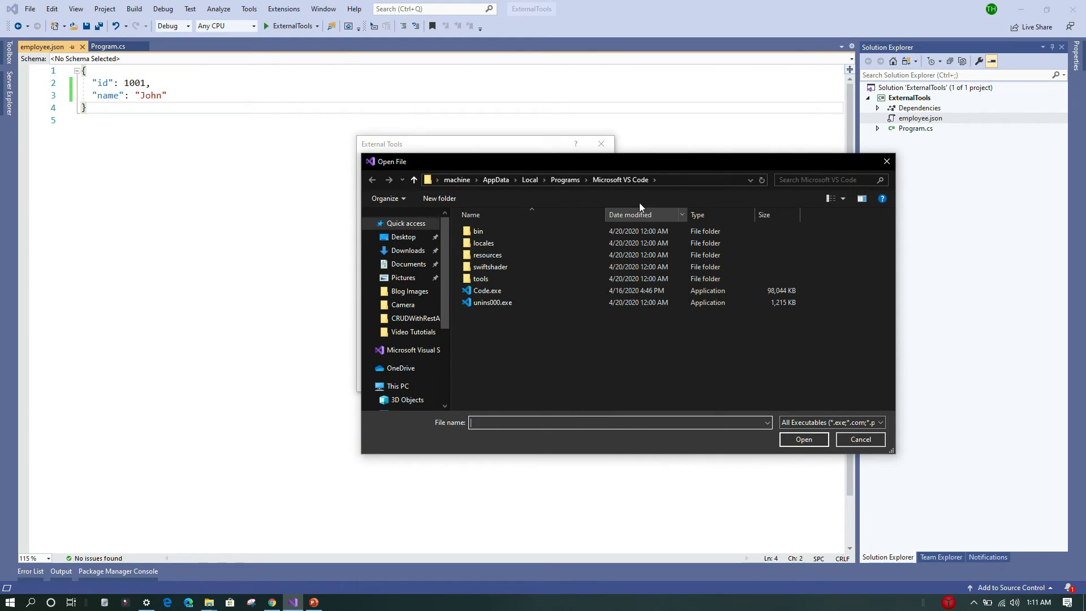
{"action": "left_click_drag", "start_coordinate": [635, 159], "coordinate": [566, 143]}
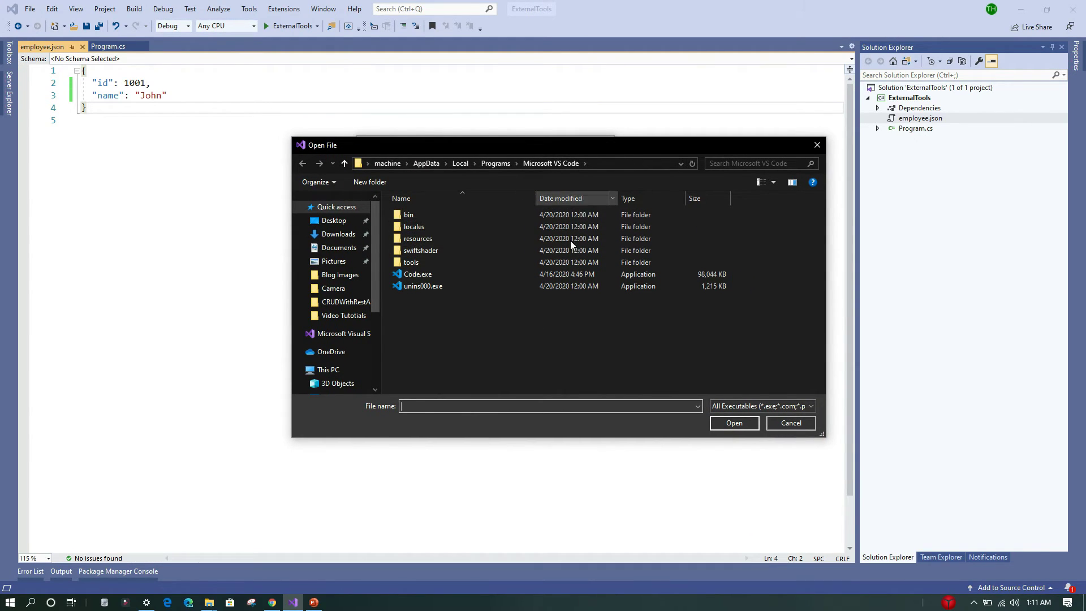
{"action": "left_click", "coordinate": [418, 275]}
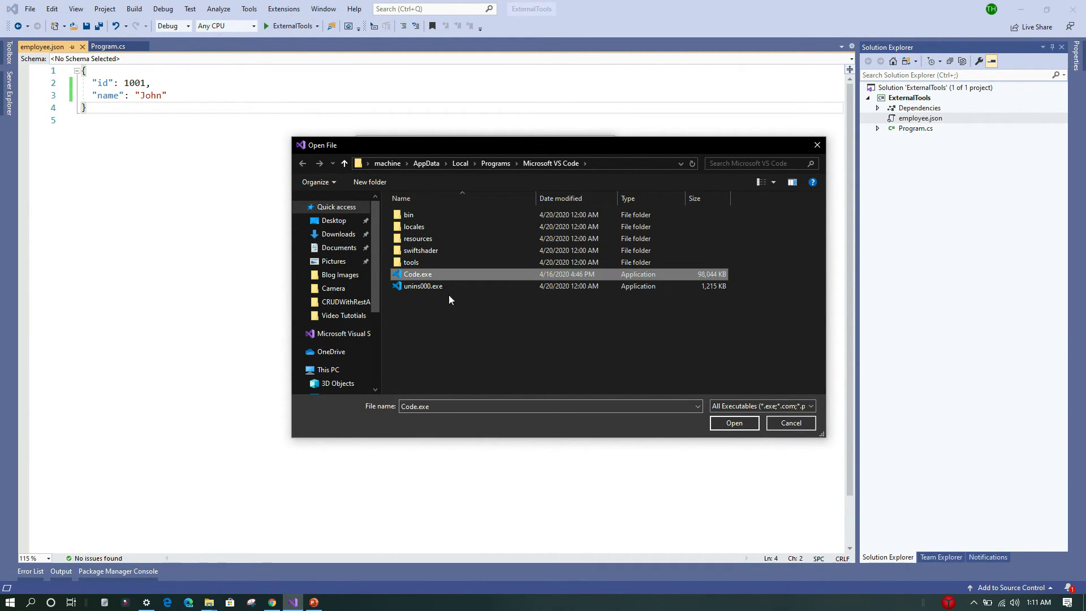
{"action": "left_click", "coordinate": [731, 423]}
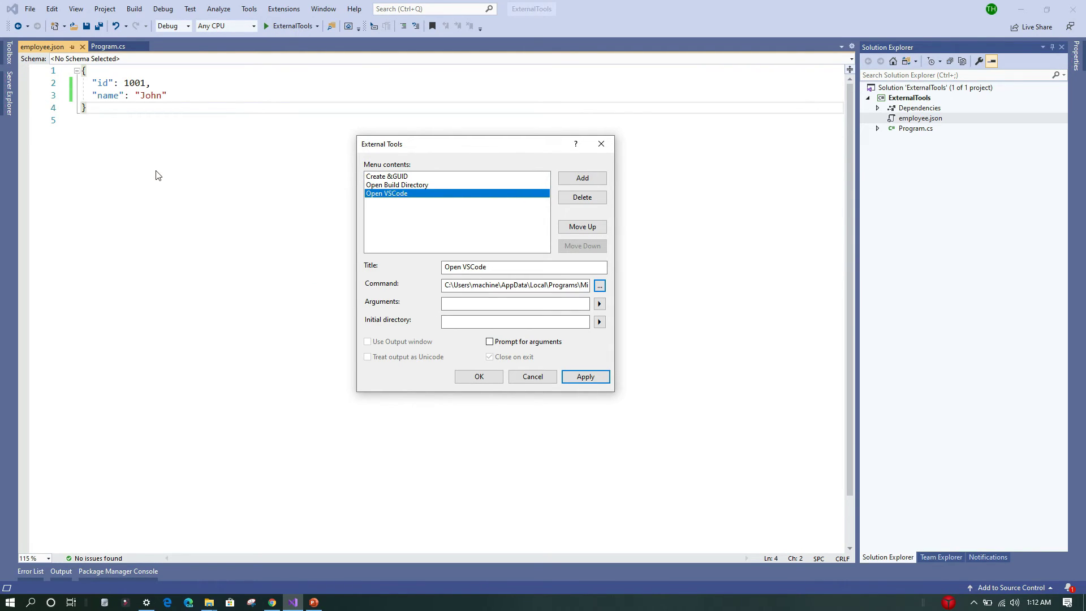
- Set the tool's arguments to the item file name followed by the item extension, $(ItemFileName)$(ItemExt)
{"action": "left_click", "coordinate": [600, 305]}
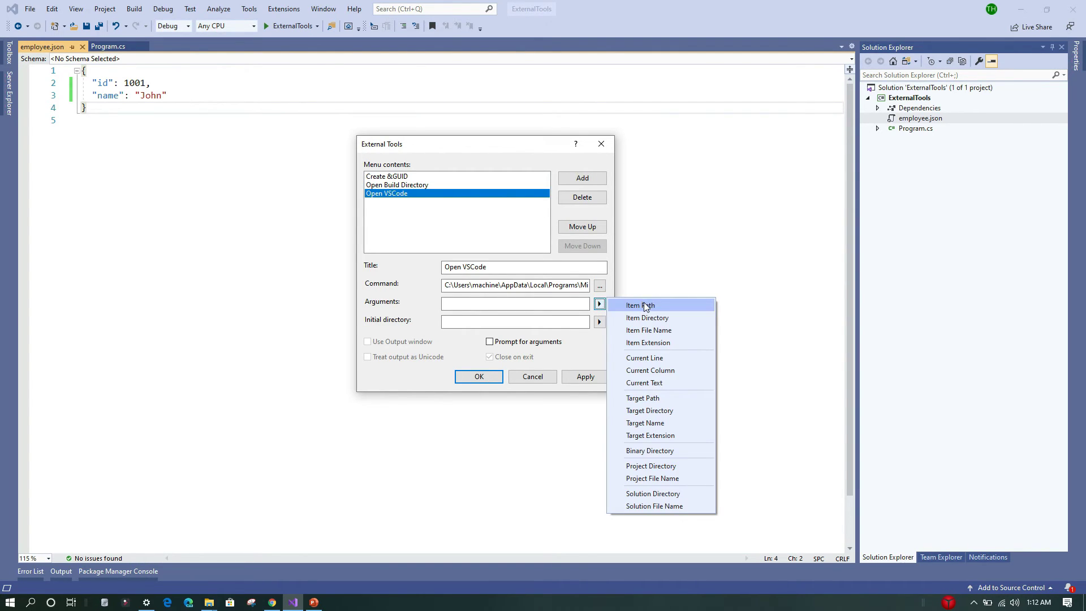
{"action": "left_click", "coordinate": [647, 331]}
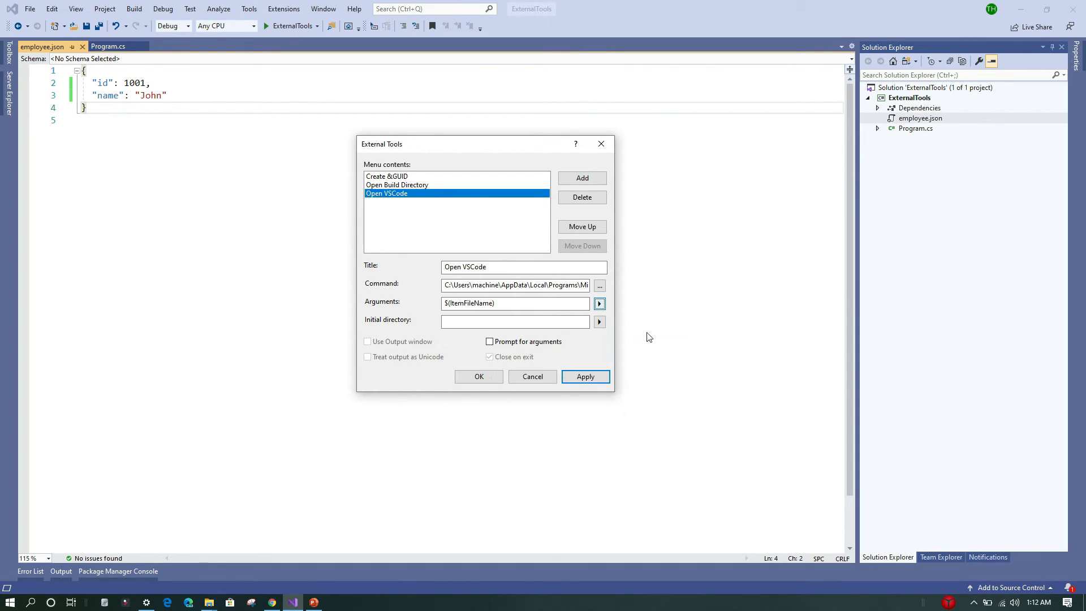
{"action": "left_click", "coordinate": [598, 306]}
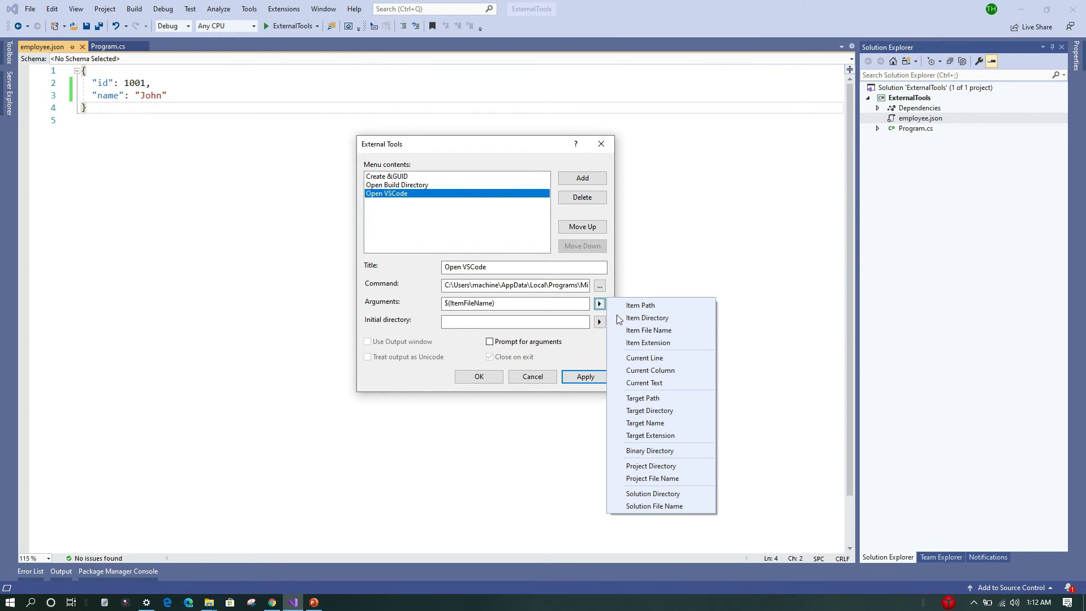
{"action": "left_click", "coordinate": [650, 343]}
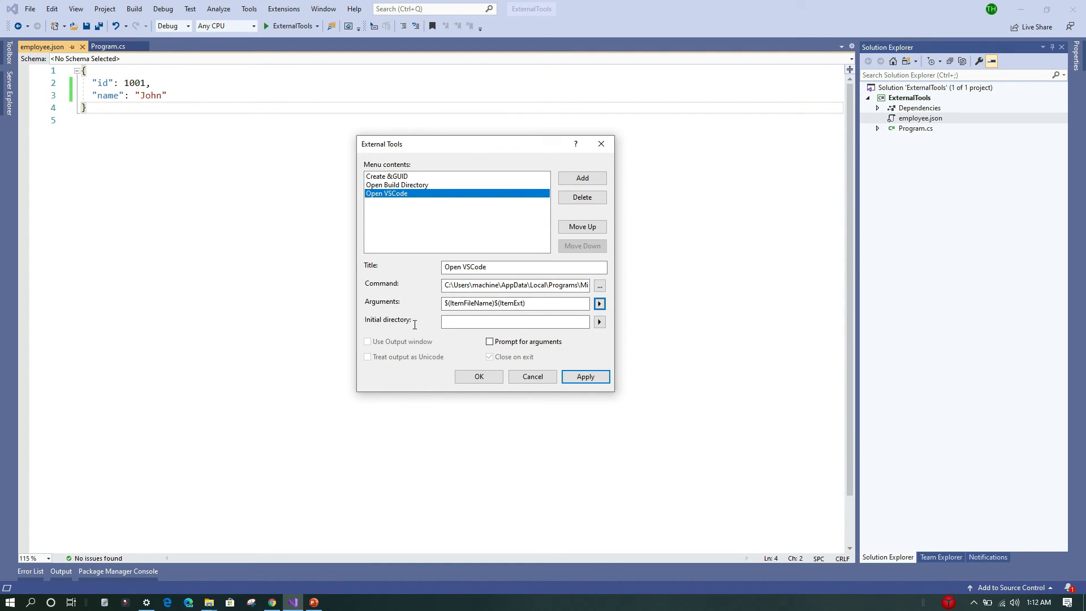
- Set the initial directory to $(ItemDir), apply the changes and close the External Tools dialog
{"action": "left_click", "coordinate": [601, 326]}
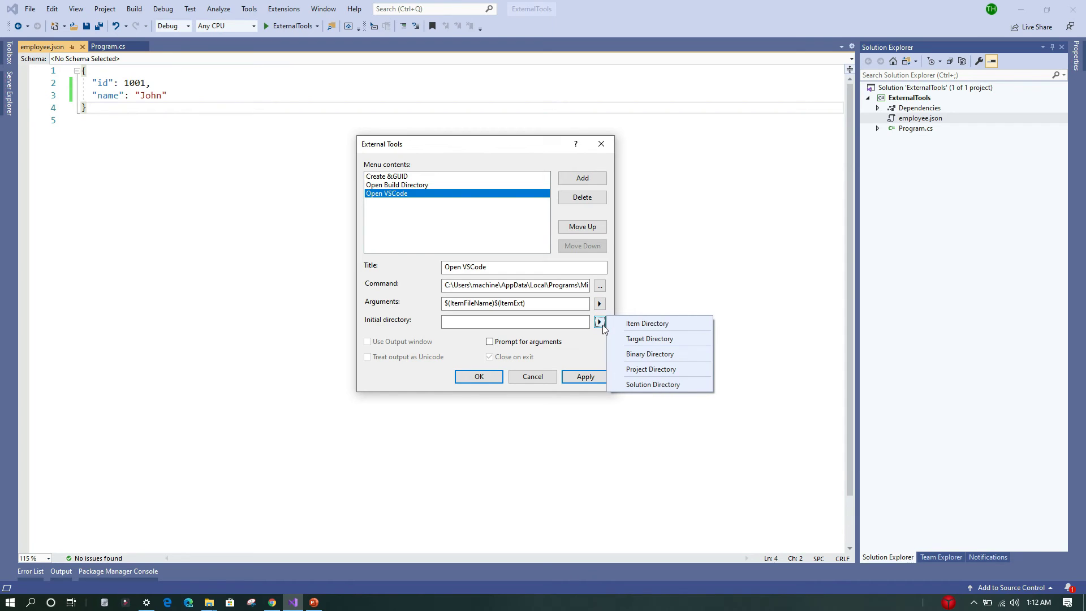
{"action": "left_click", "coordinate": [642, 324]}
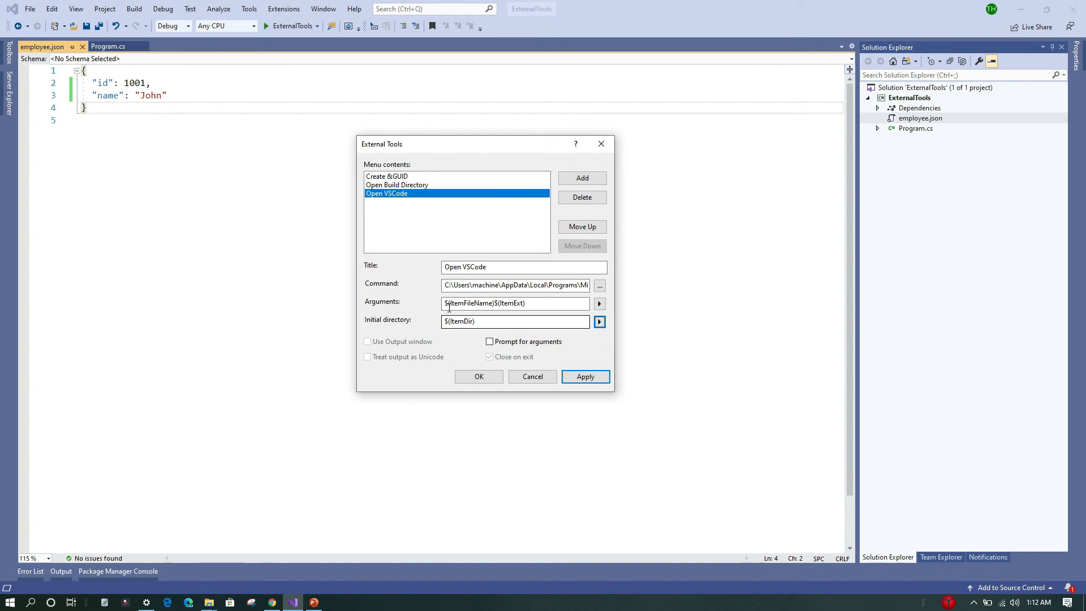
{"action": "left_click", "coordinate": [583, 377]}
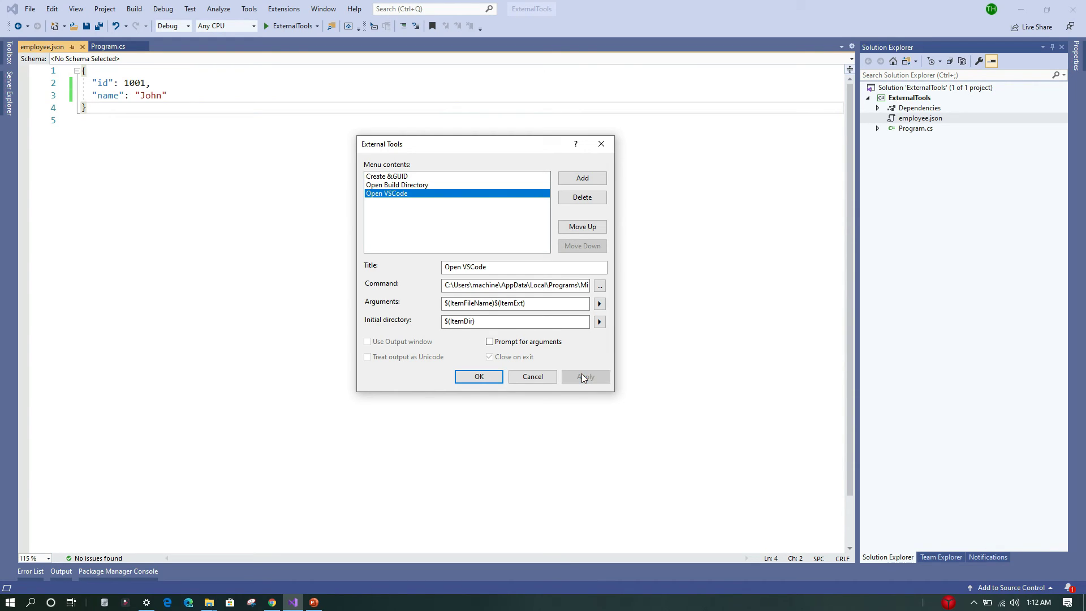
{"action": "left_click", "coordinate": [476, 378]}
{"action": "left_click", "coordinate": [325, 260]}
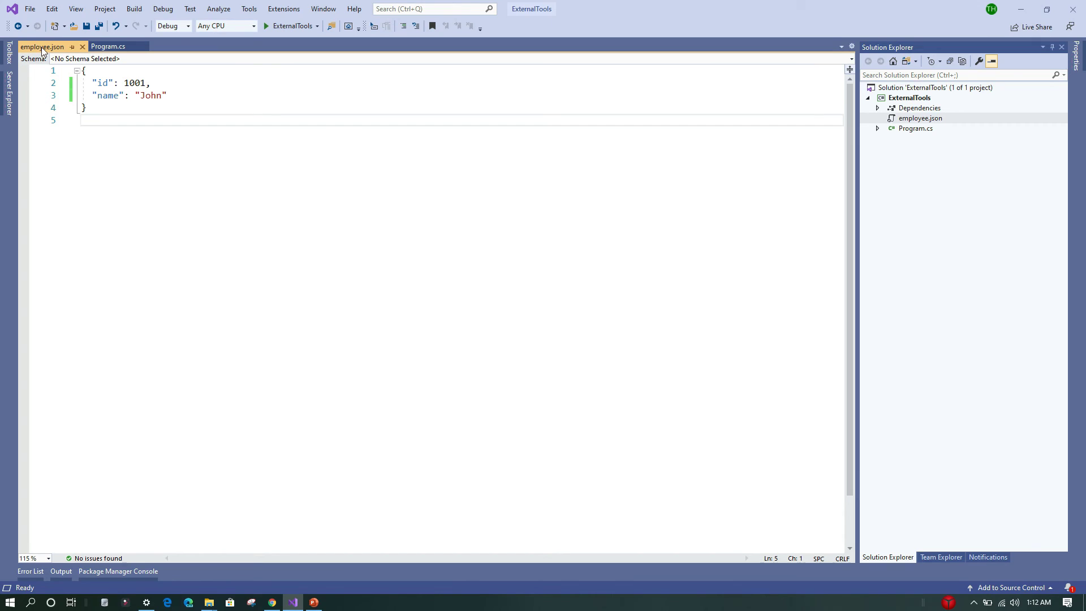
- Test the Open VSCode tool on employee.json and close the VS Code window it opens
{"action": "left_click", "coordinate": [247, 9]}
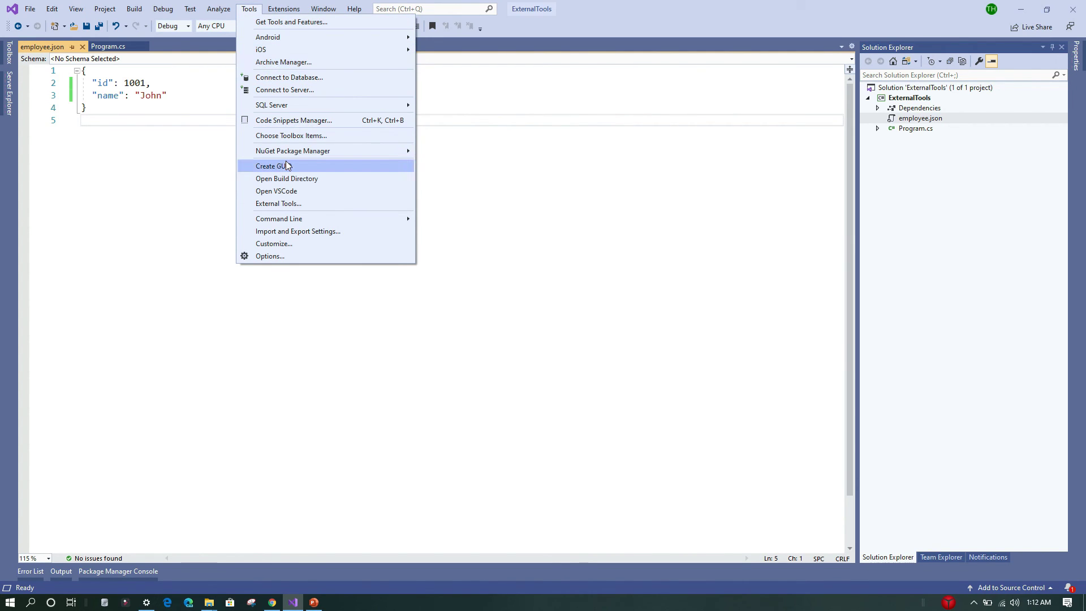
{"action": "left_click", "coordinate": [303, 192]}
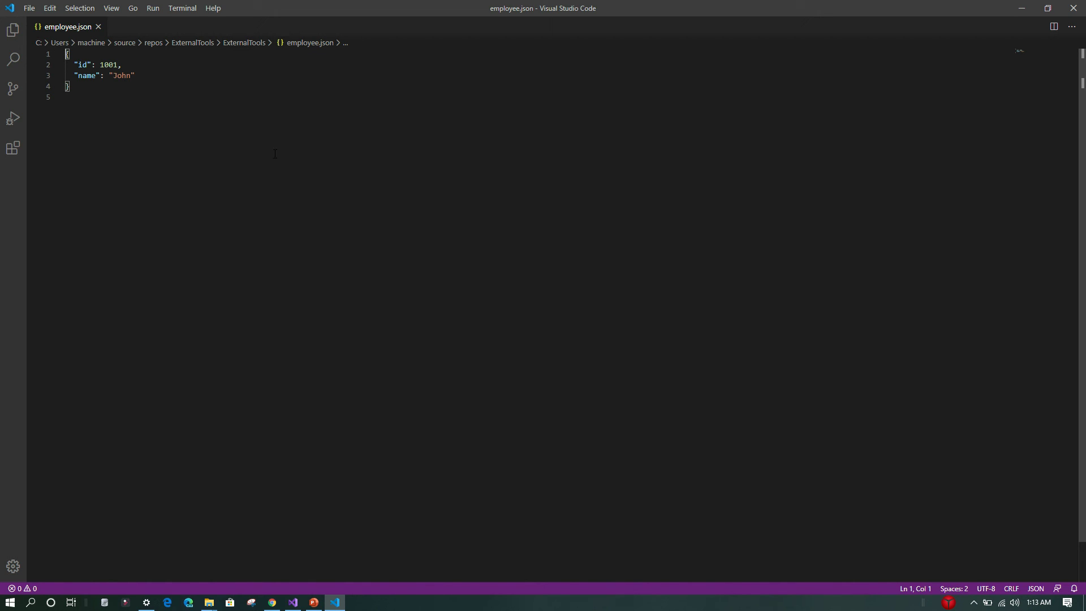
{"action": "left_click", "coordinate": [1069, 8]}
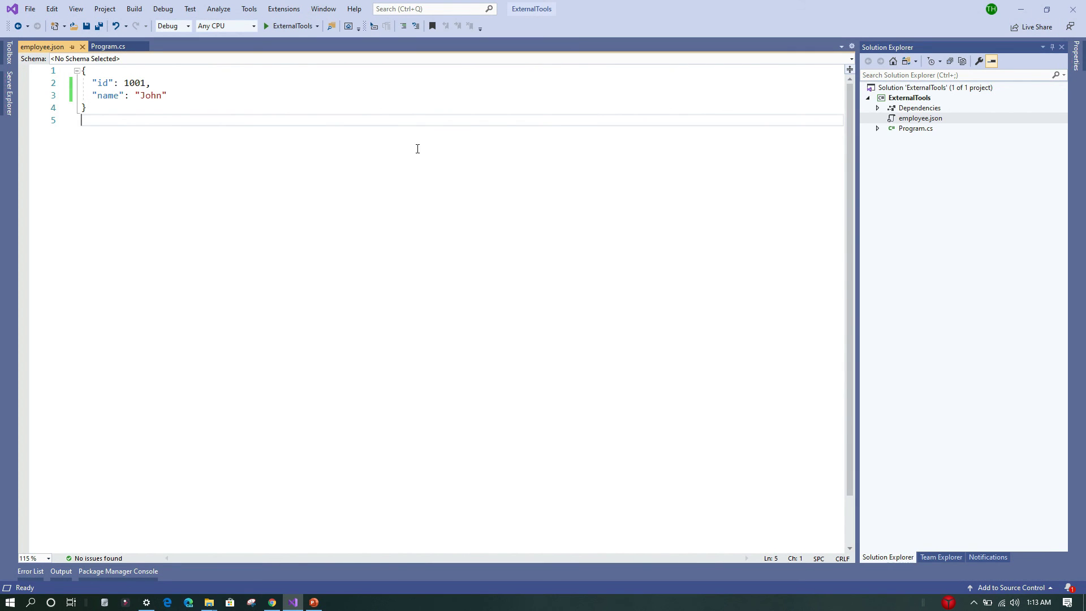
- Open Program.cs in VS Code with the Open VSCode tool and close the VS Code window
{"action": "left_click", "coordinate": [108, 47]}
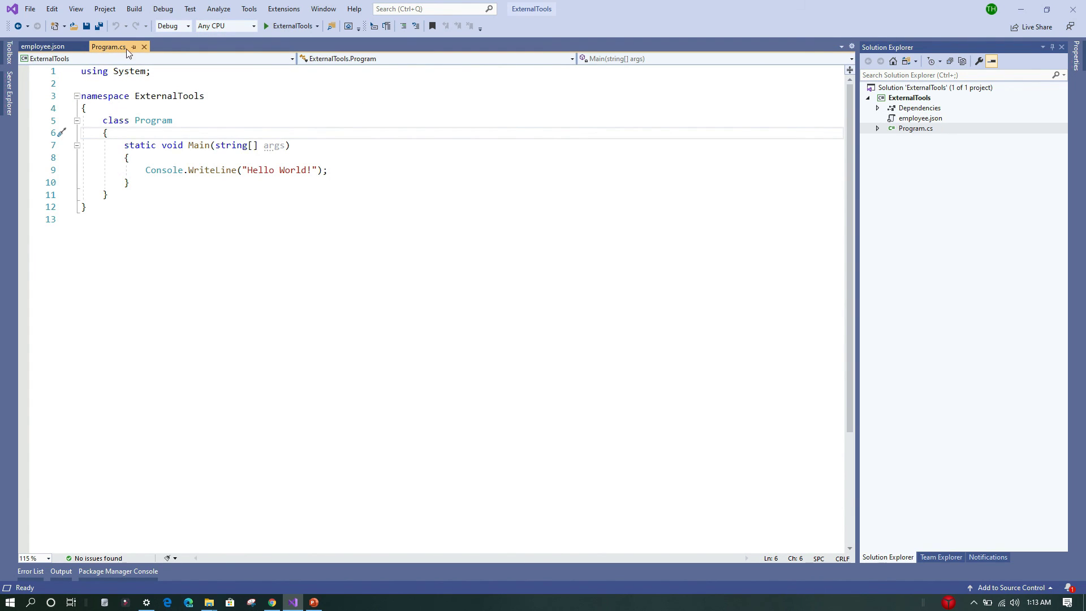
{"action": "left_click", "coordinate": [249, 8]}
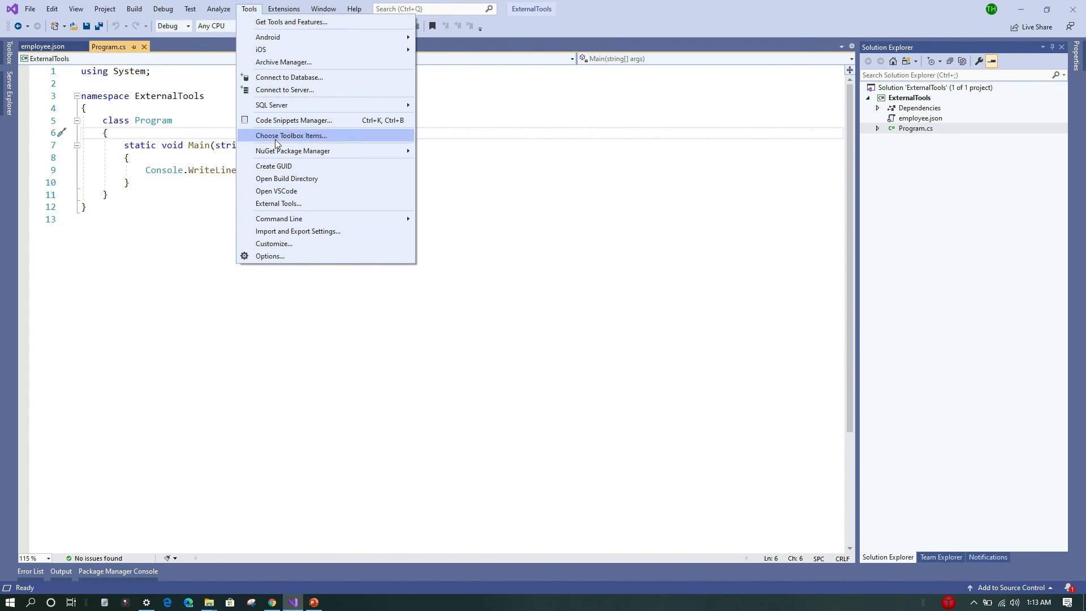
{"action": "left_click", "coordinate": [286, 192]}
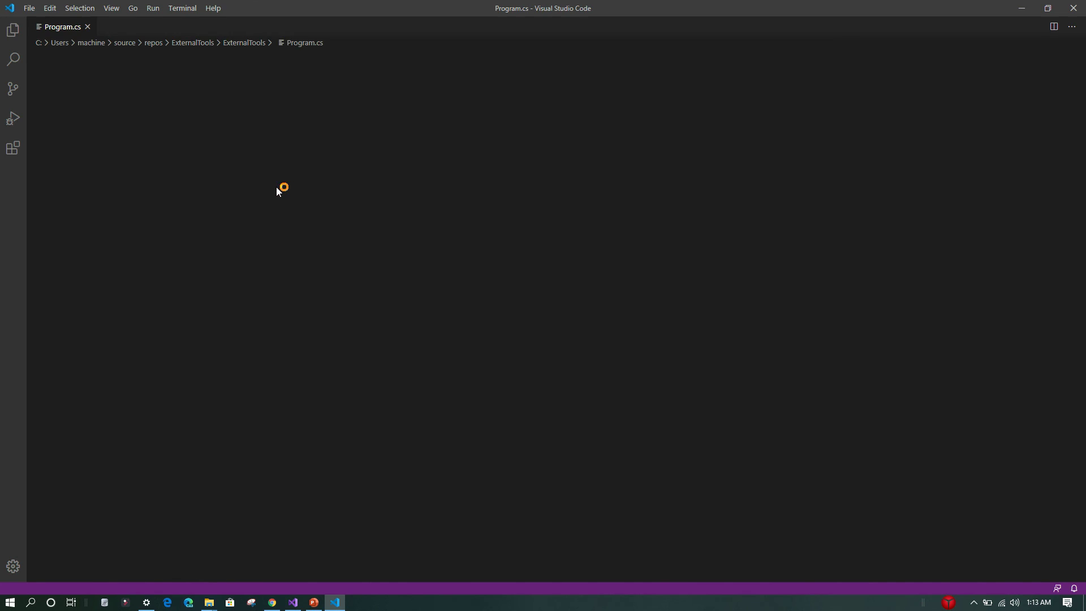
{"action": "left_click_drag", "start_coordinate": [150, 200], "coordinate": [46, 60]}
{"action": "left_click", "coordinate": [413, 118]}
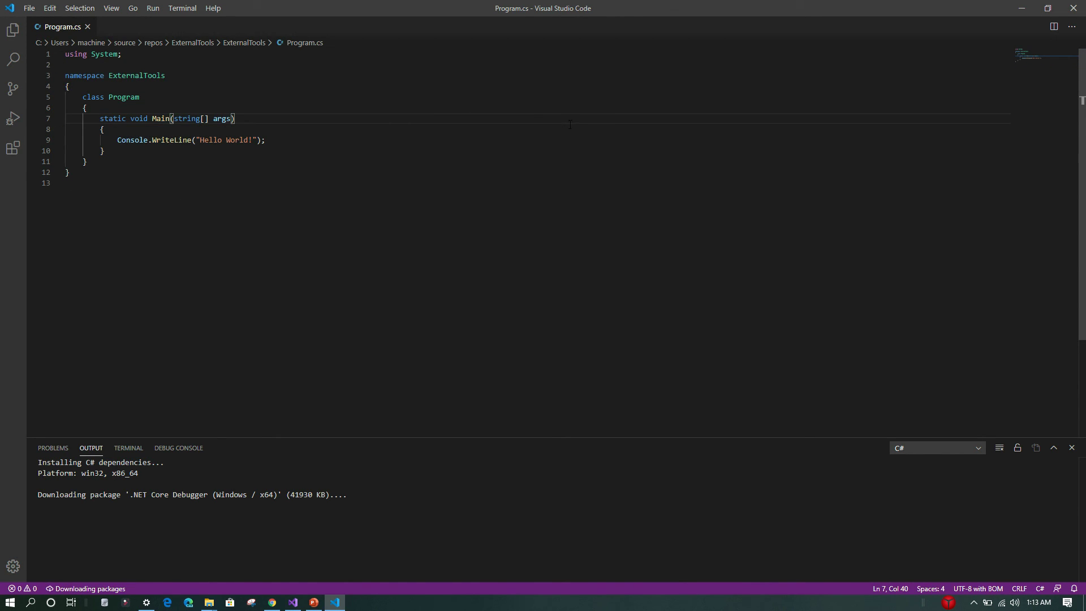
{"action": "left_click", "coordinate": [1073, 8]}
{"action": "left_click", "coordinate": [580, 201]}
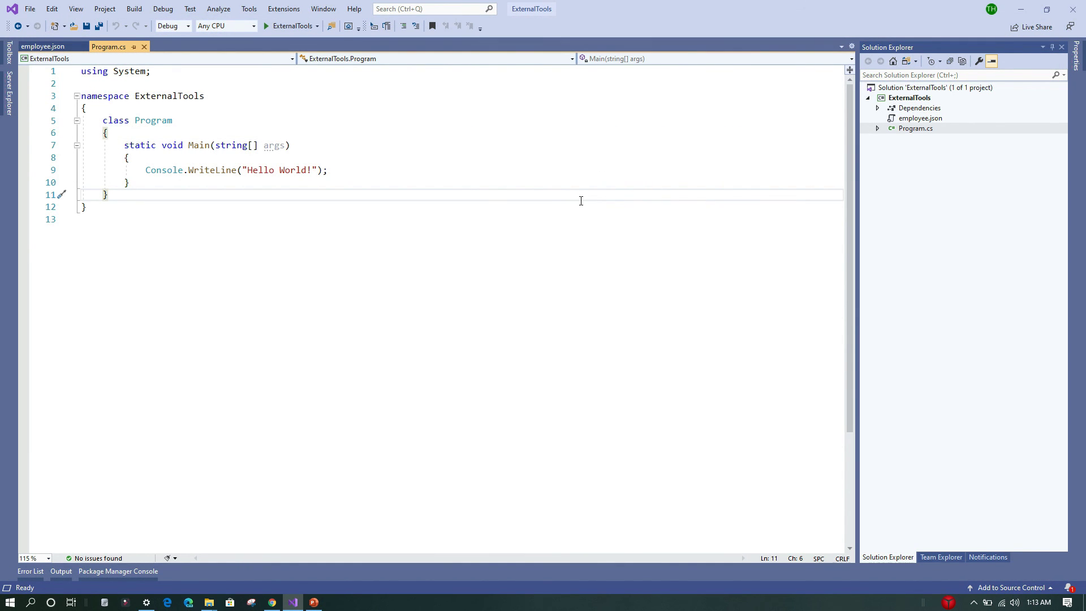